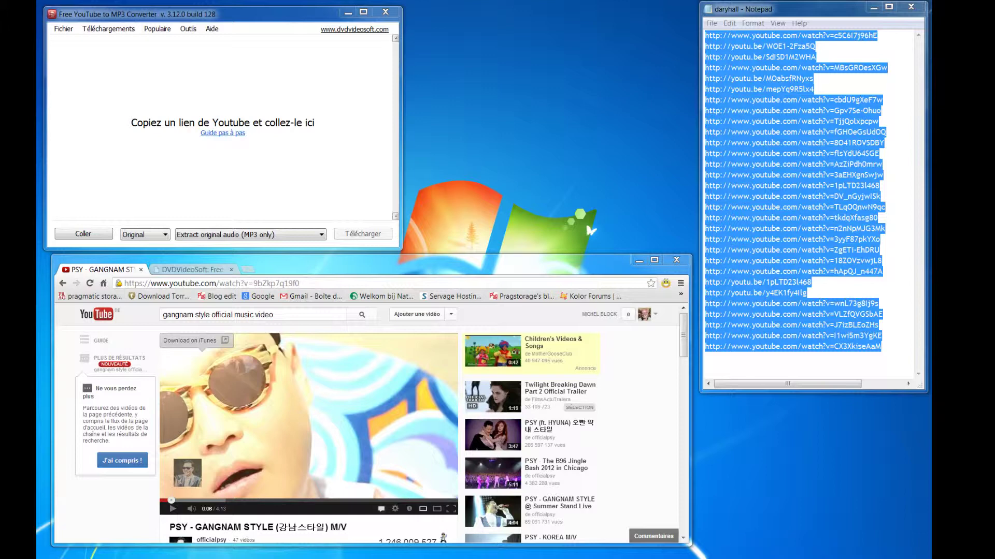
Step: Search Google for "dvdvideo" in a new browser tab and open the DVDVideoSoft website from the results
left_click(186, 269)
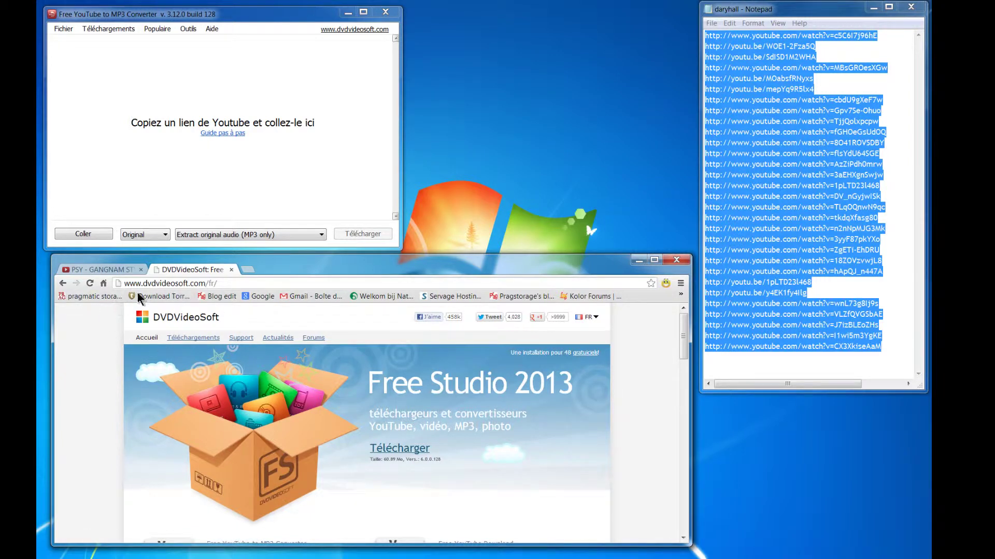
left_click(248, 269)
left_click(414, 386)
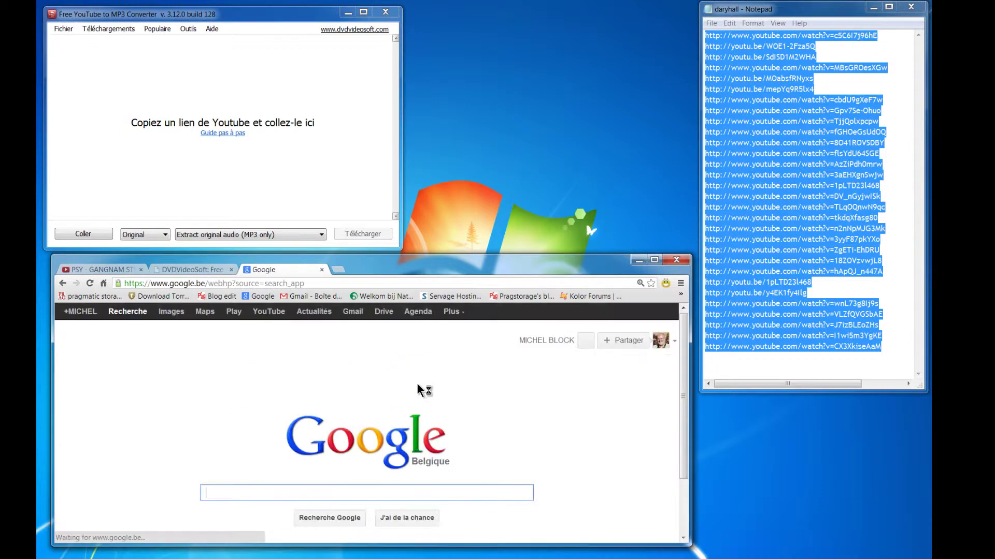
type("dv")
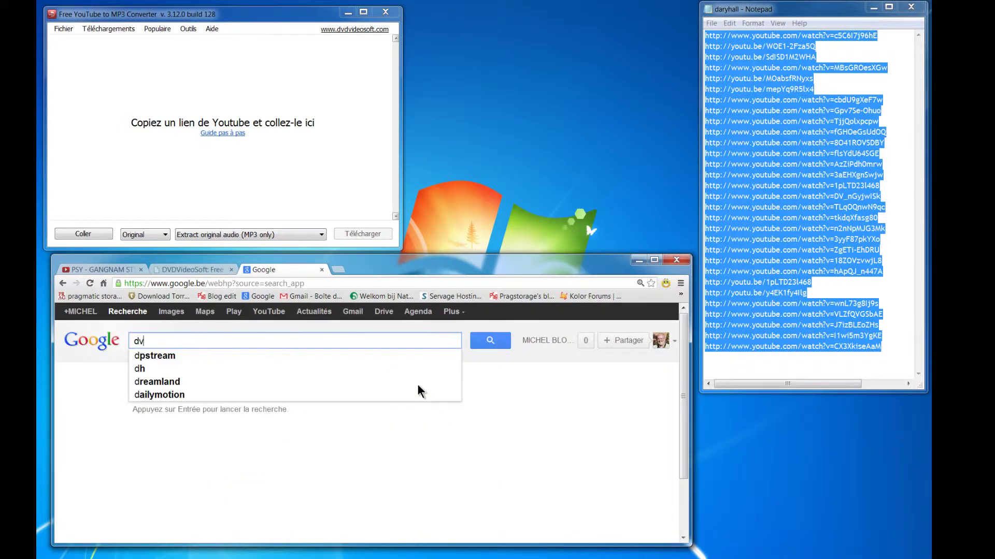
type("dvideo")
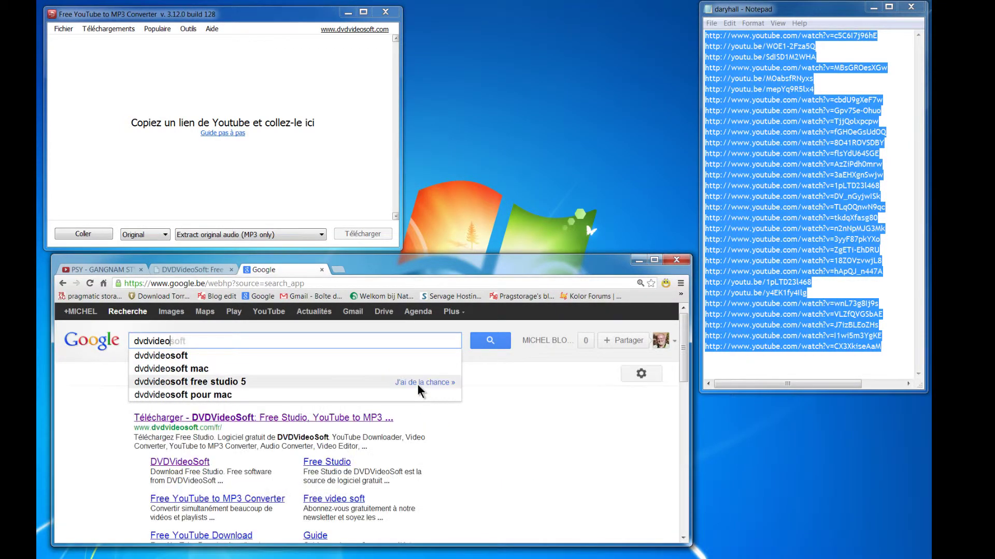
left_click(221, 419)
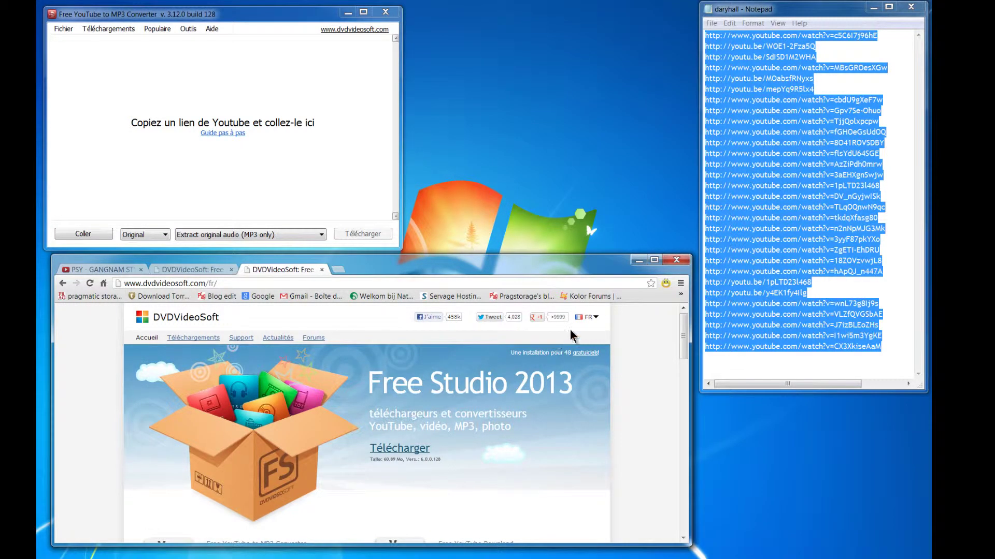
Step: View the languages offered on the DVDVideoSoft website and close its extra browser tab
left_click(597, 319)
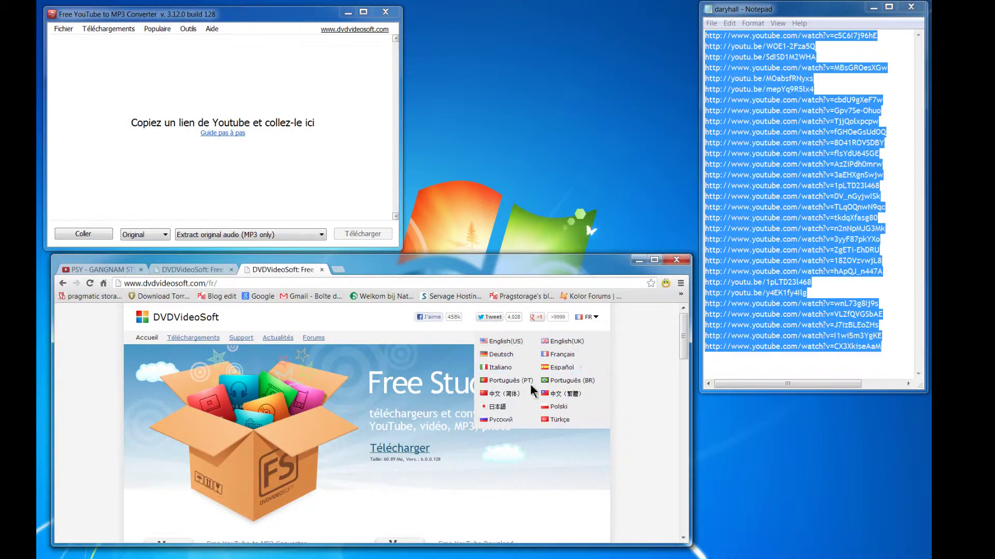
left_click(386, 331)
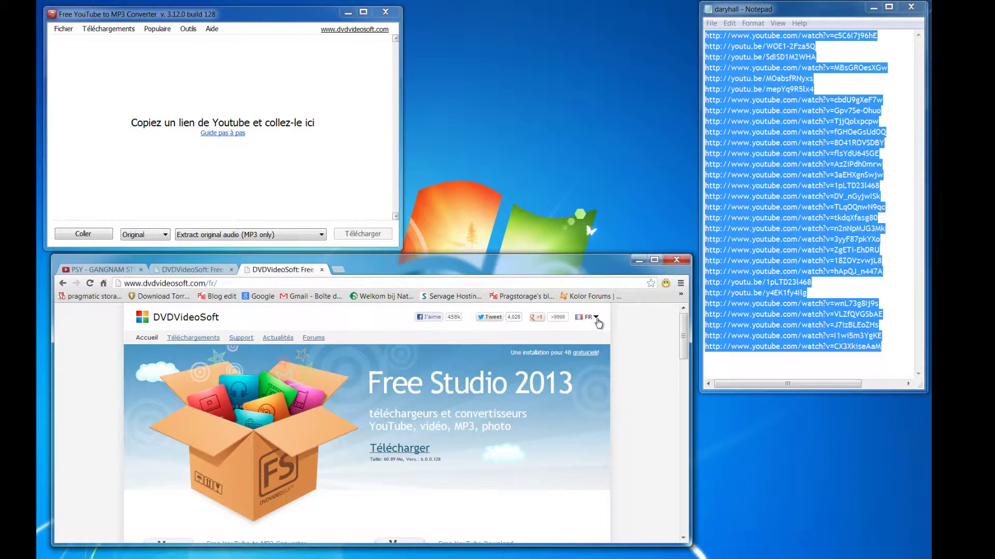
left_click(595, 319)
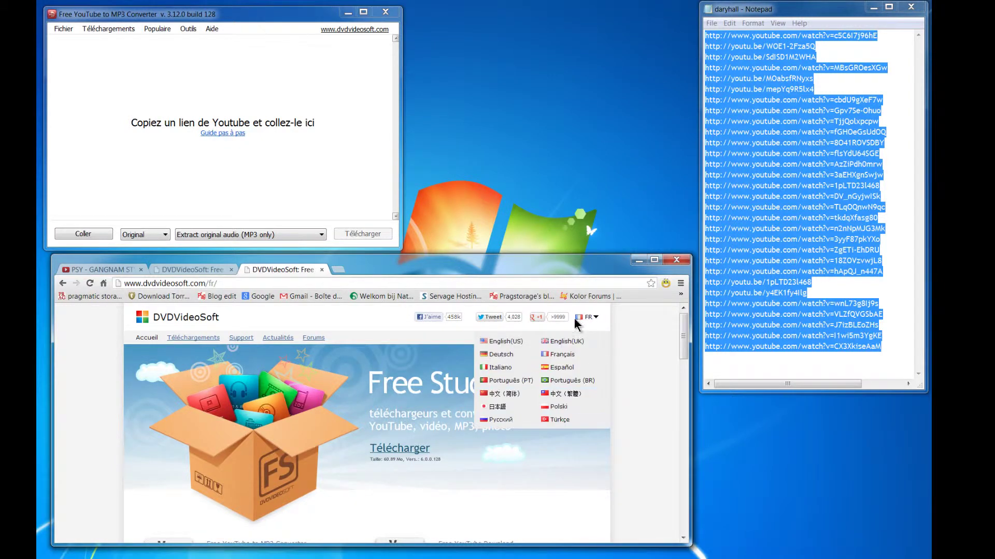
left_click(321, 268)
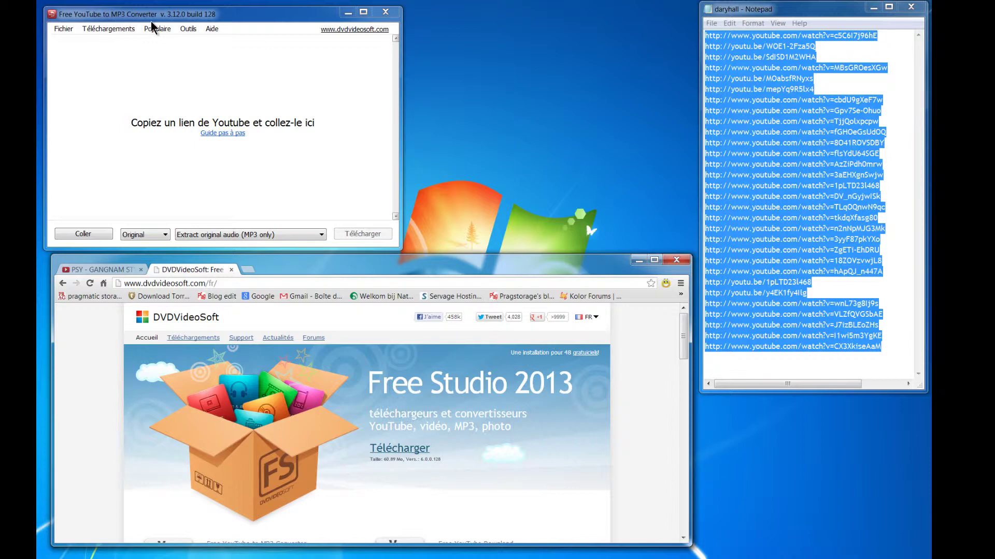
Step: Check which interface languages Free YouTube to MP3 Converter offers, without choosing another one
left_click(191, 29)
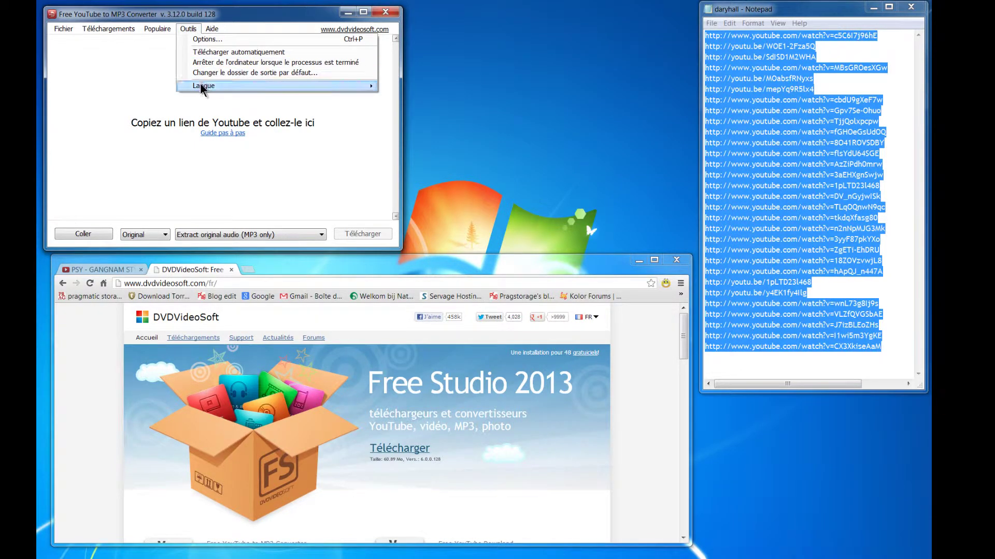
mouse_move(201, 88)
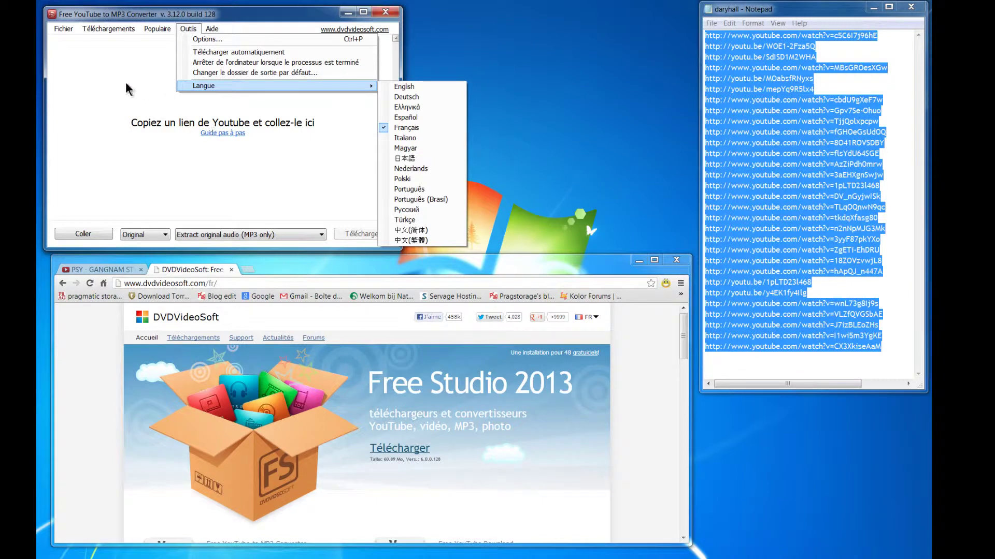
left_click(152, 76)
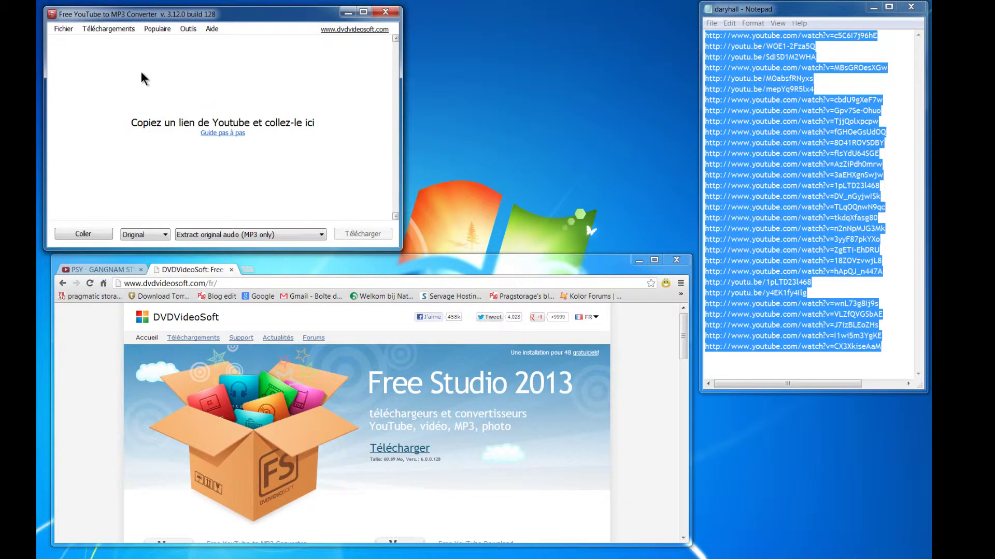
Step: Browse the folders available as the converter's default output folder and cancel the selection
left_click(189, 29)
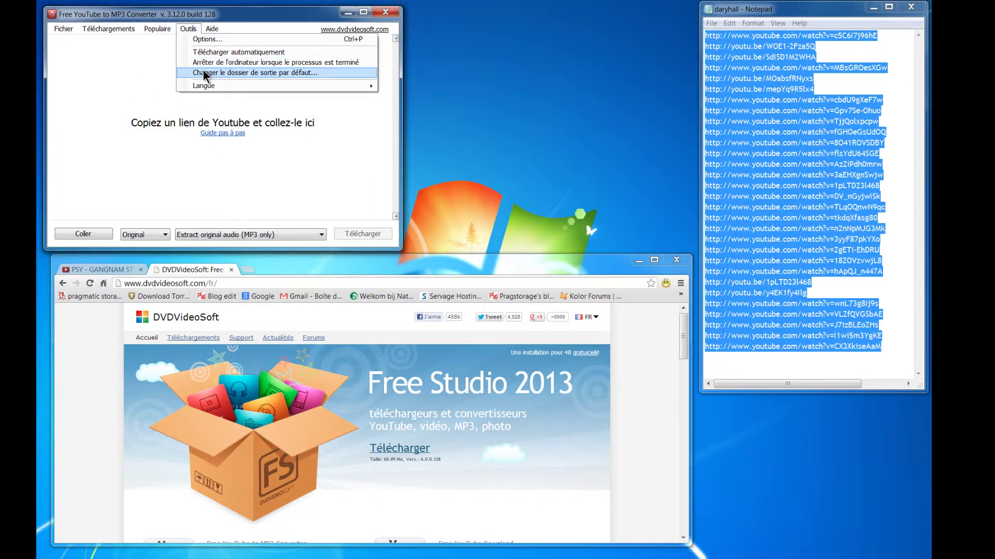
left_click(203, 72)
left_click_drag(558, 268, 558, 306)
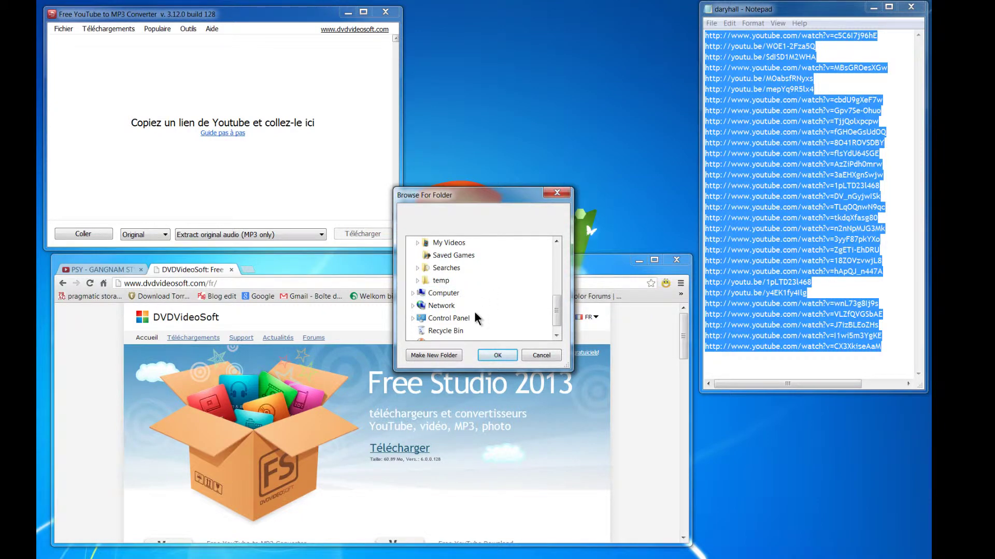
left_click_drag(554, 311, 557, 250)
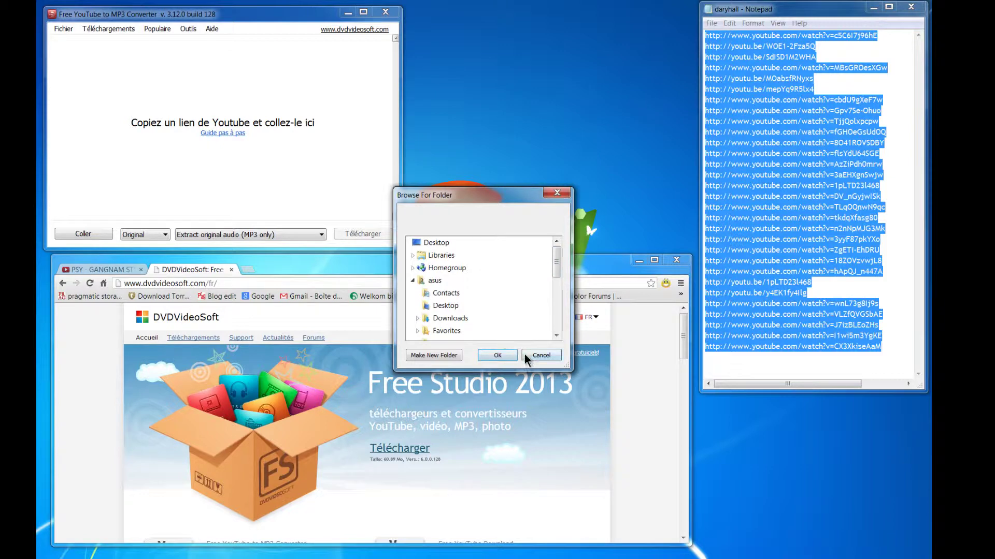
left_click(538, 356)
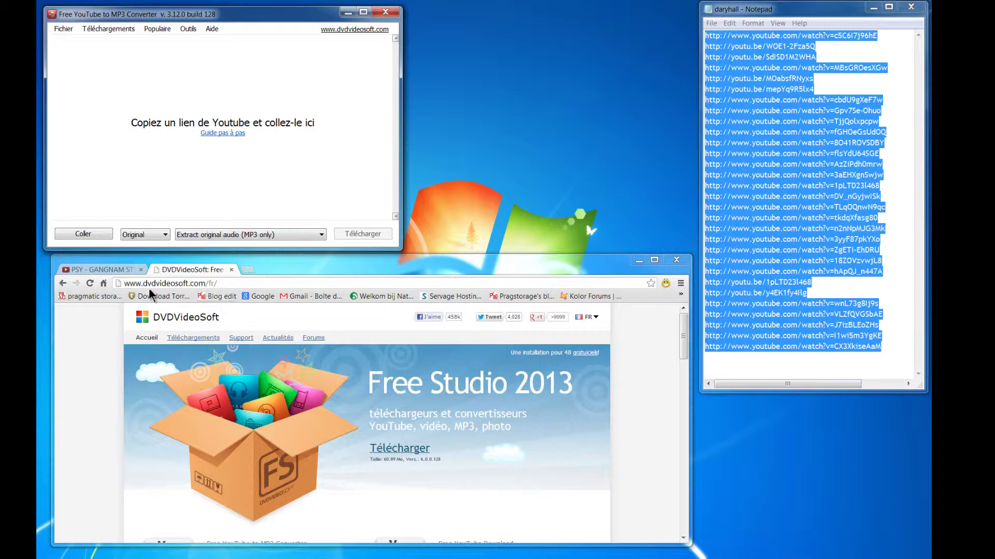
Step: Switch to the PSY - GANGNAM STYLE video on YouTube, play a short excerpt from about 0:26 and pause it
left_click(98, 269)
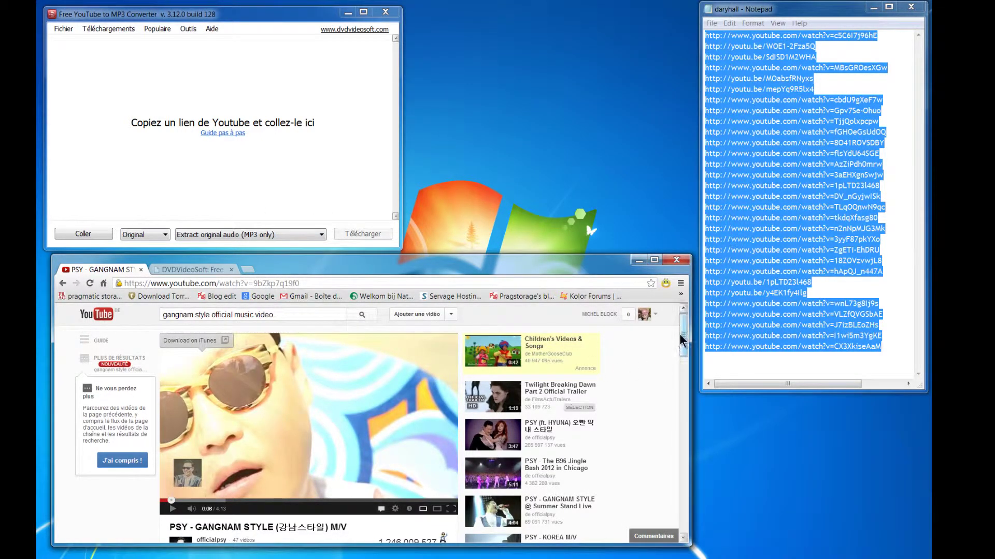
mouse_move(682, 338)
left_mouse_down()
mouse_move(688, 376)
mouse_move(694, 339)
left_mouse_up()
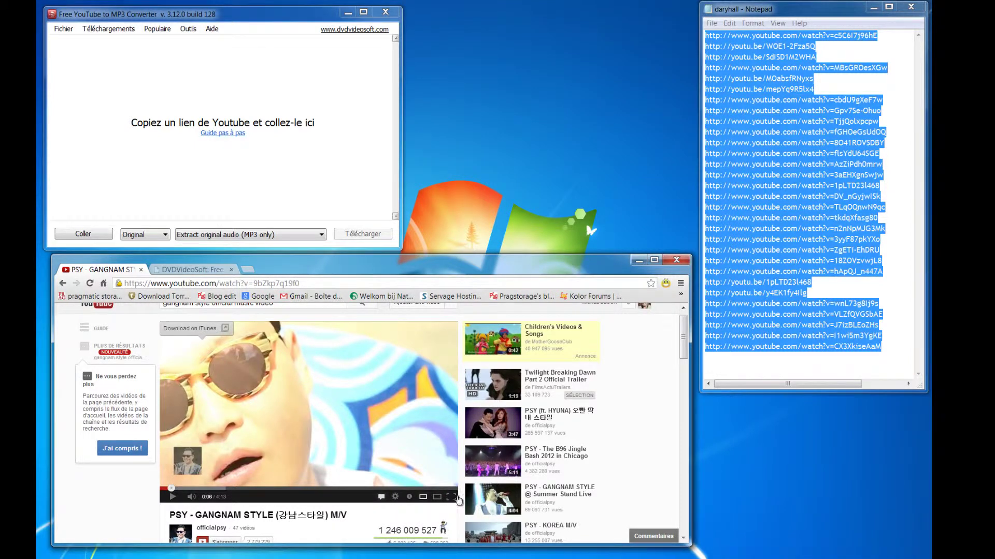
mouse_move(682, 337)
left_mouse_down()
mouse_move(688, 348)
mouse_move(683, 342)
left_mouse_up()
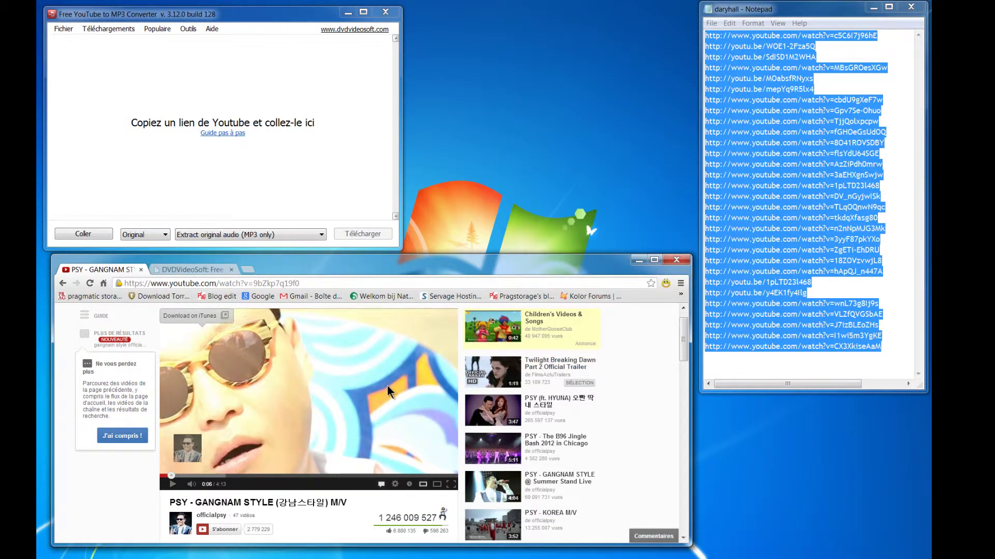
left_click(173, 485)
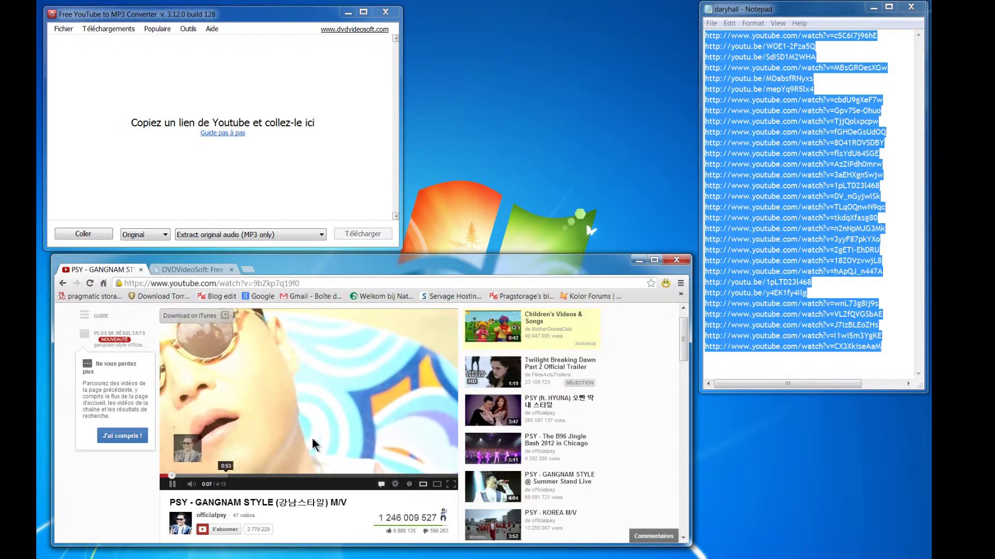
left_click(192, 475)
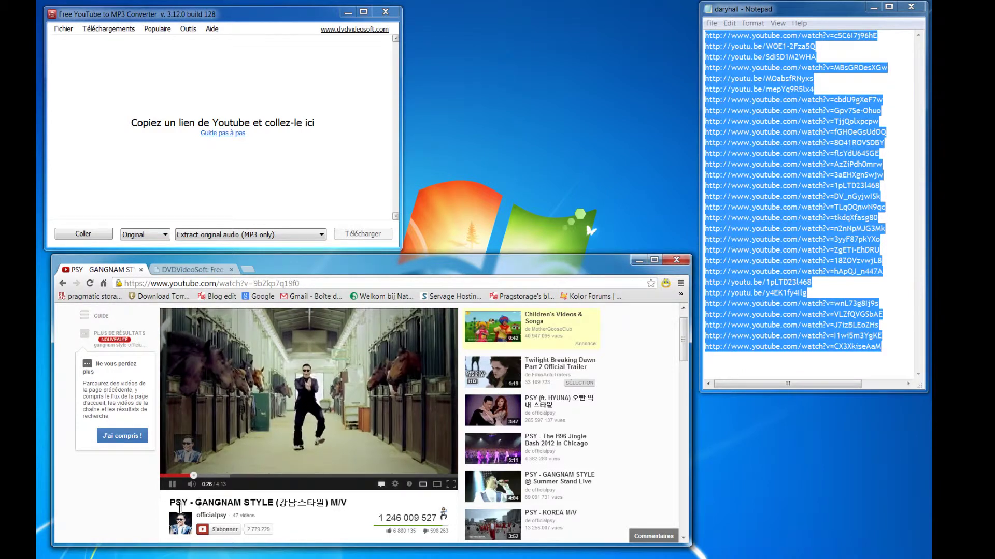
left_click(174, 486)
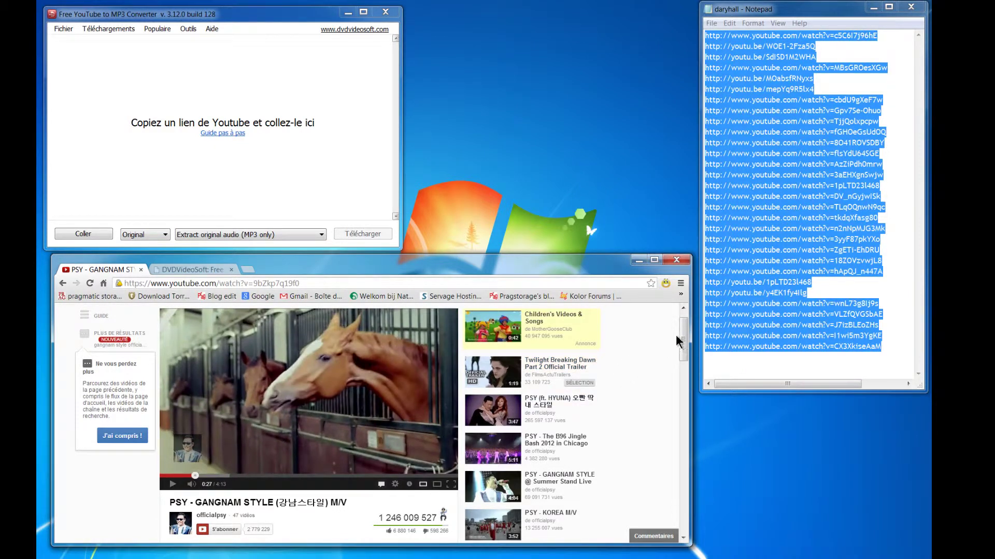
Step: Show the sharing options of the PSY - GANGNAM STYLE video and copy its short link
left_click_drag(686, 334, 682, 366)
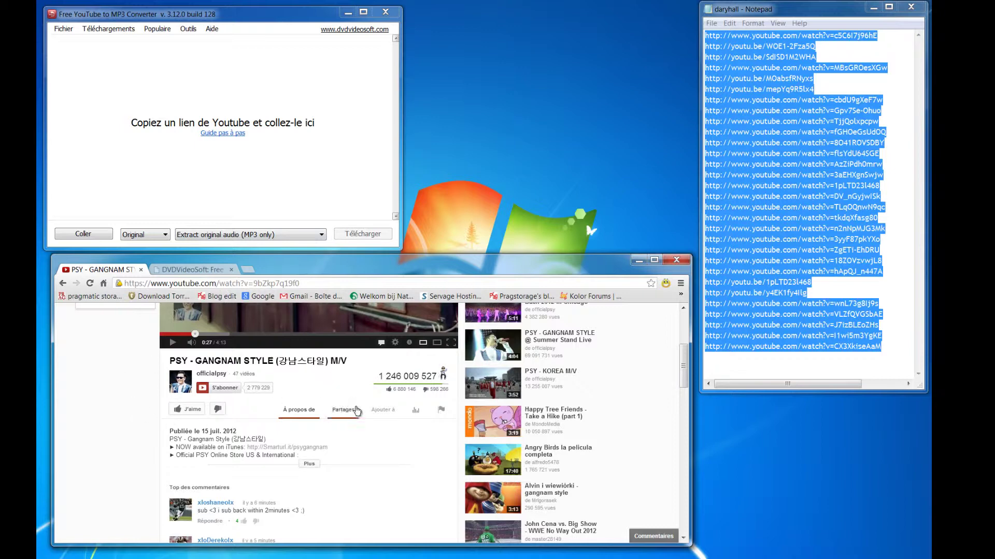
left_click(341, 412)
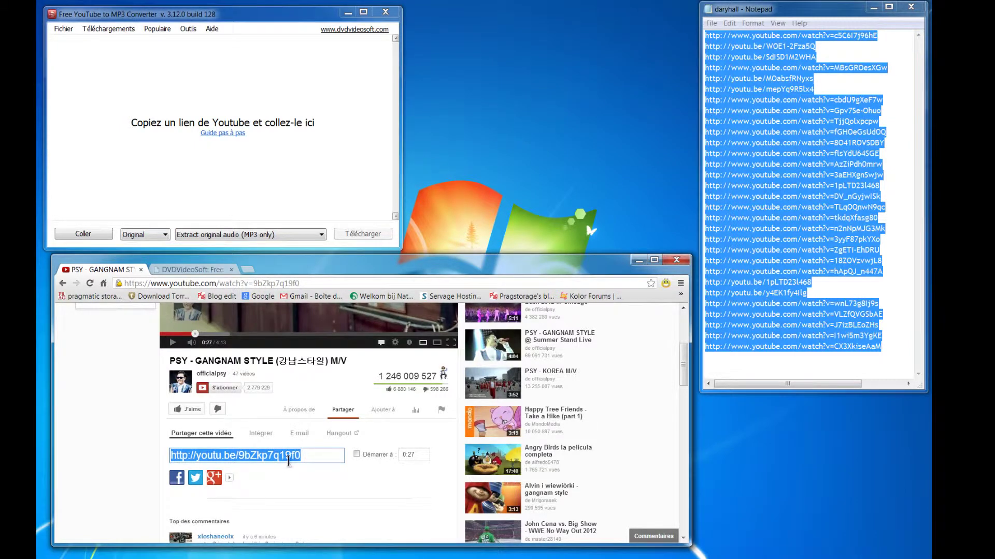
right_click(262, 455)
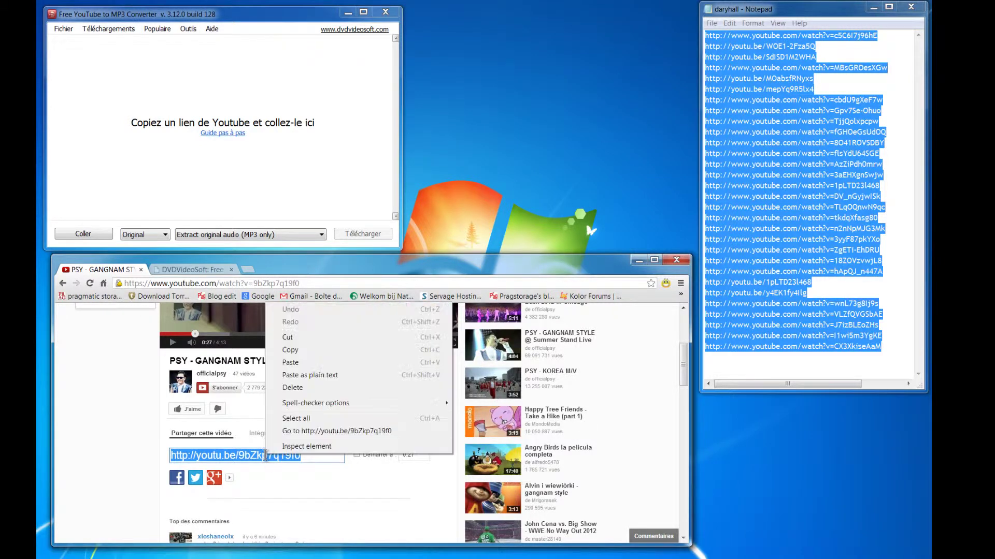
left_click(289, 350)
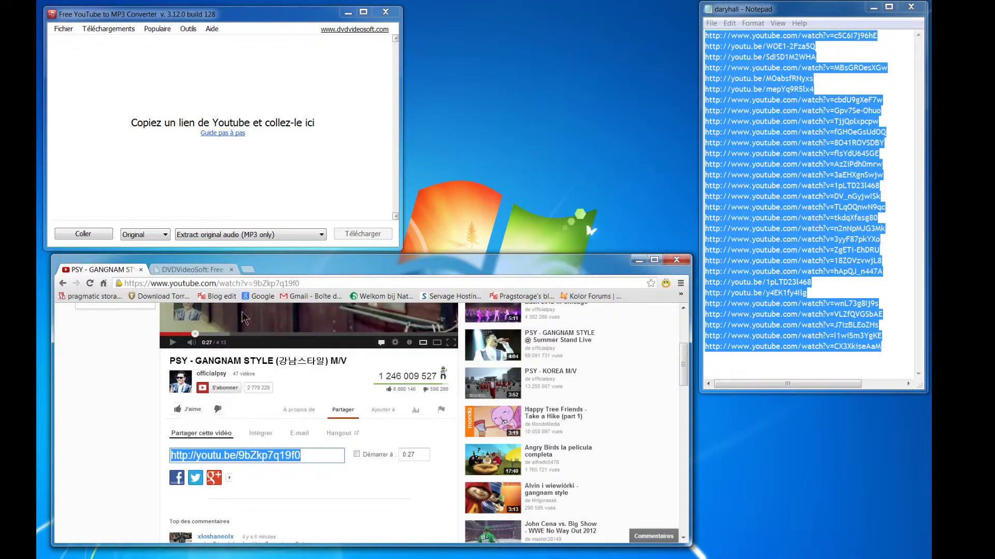
Step: Paste the copied video link into Free YouTube to MP3 Converter and download its audio
left_click(186, 164)
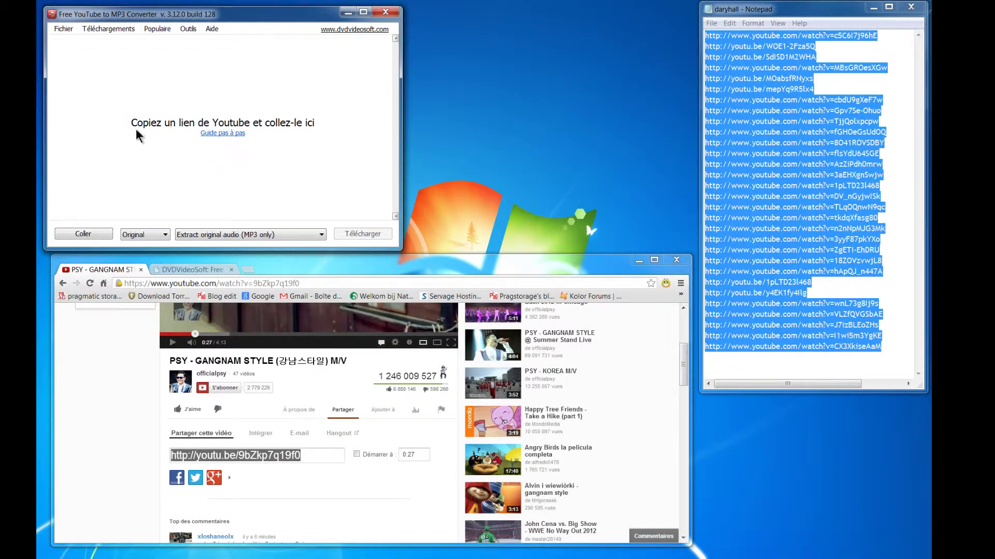
right_click(84, 96)
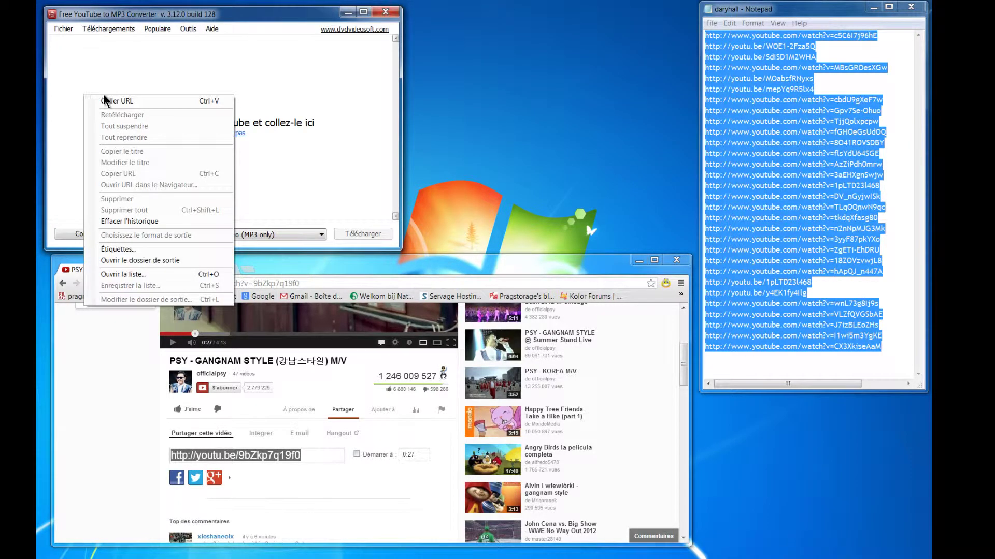
left_click(106, 97)
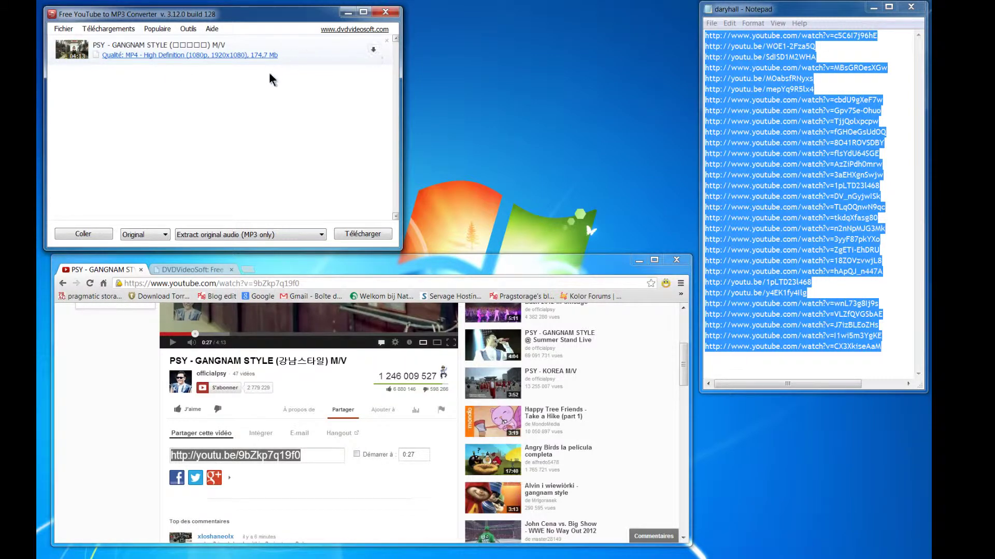
left_click(374, 50)
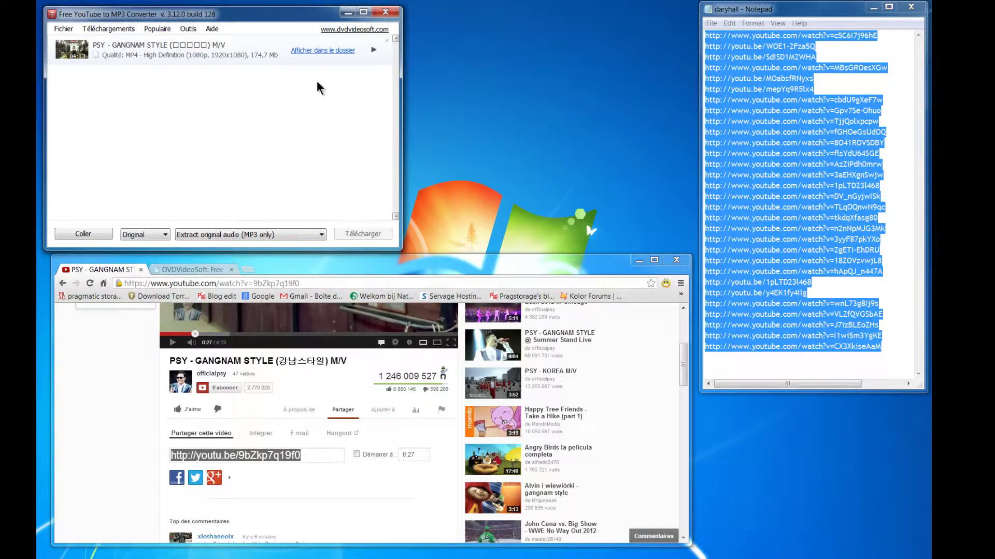
Step: Show the downloaded PSY - GANGNAM STYLE file in its folder, listen to it in an enlarged player window and close the player
left_click(323, 53)
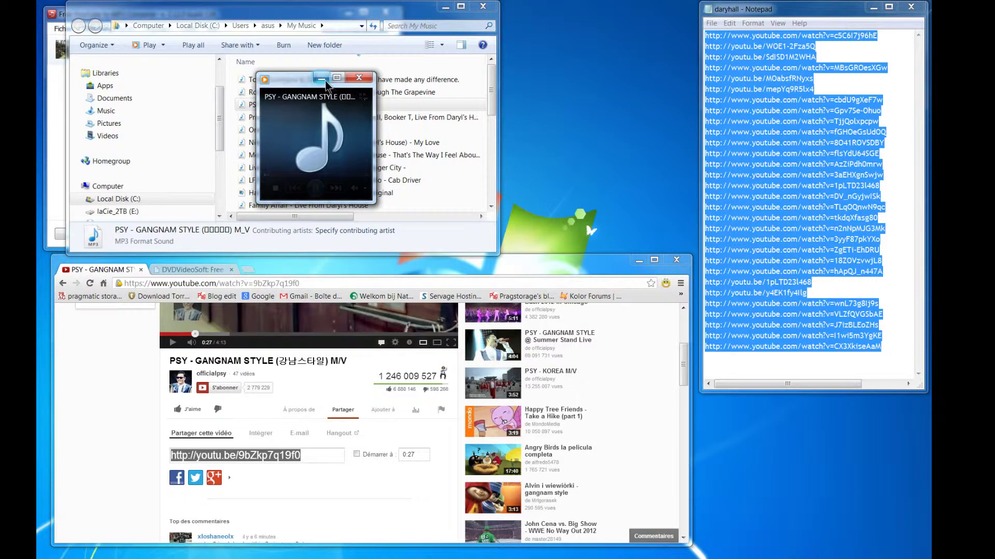
mouse_move(342, 104)
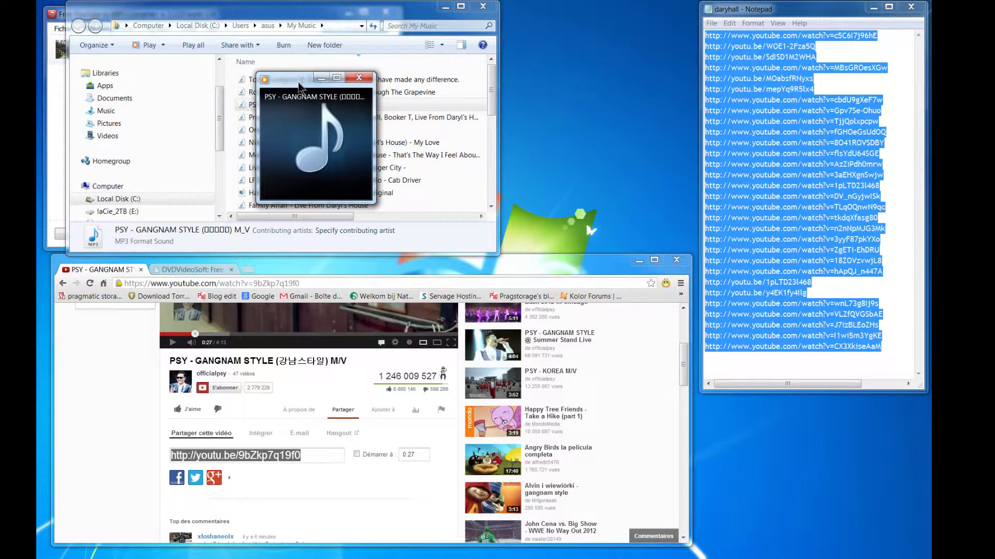
mouse_move(373, 201)
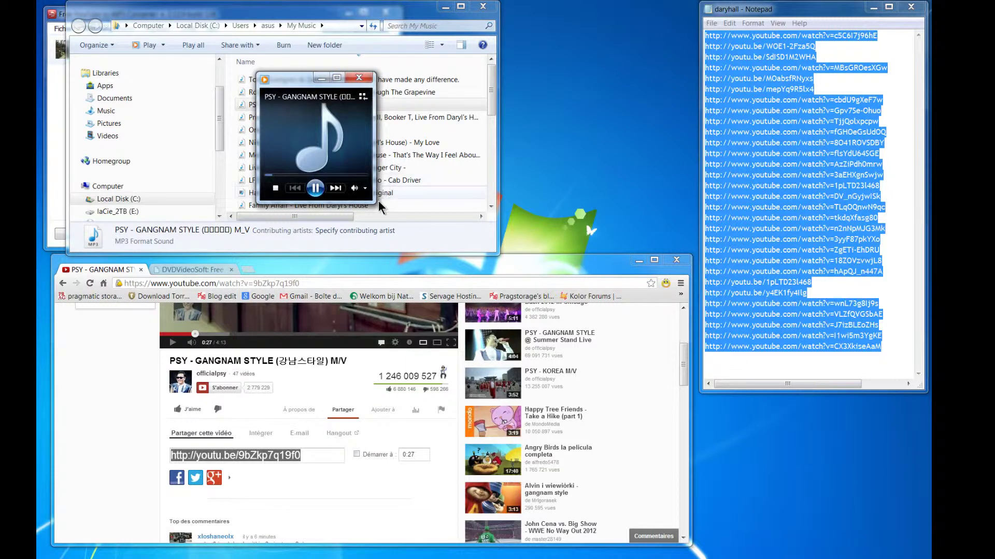
left_click_drag(373, 201, 558, 338)
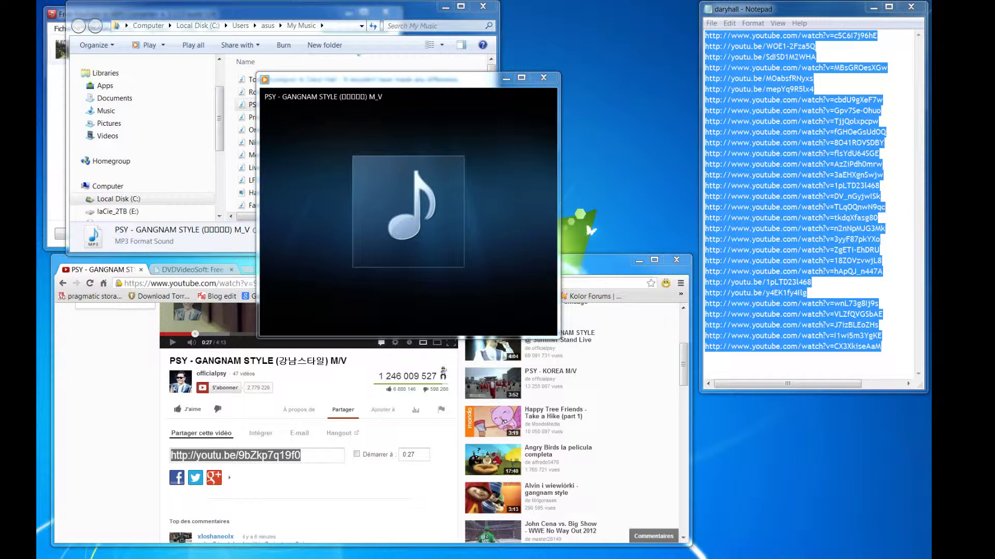
left_click(543, 78)
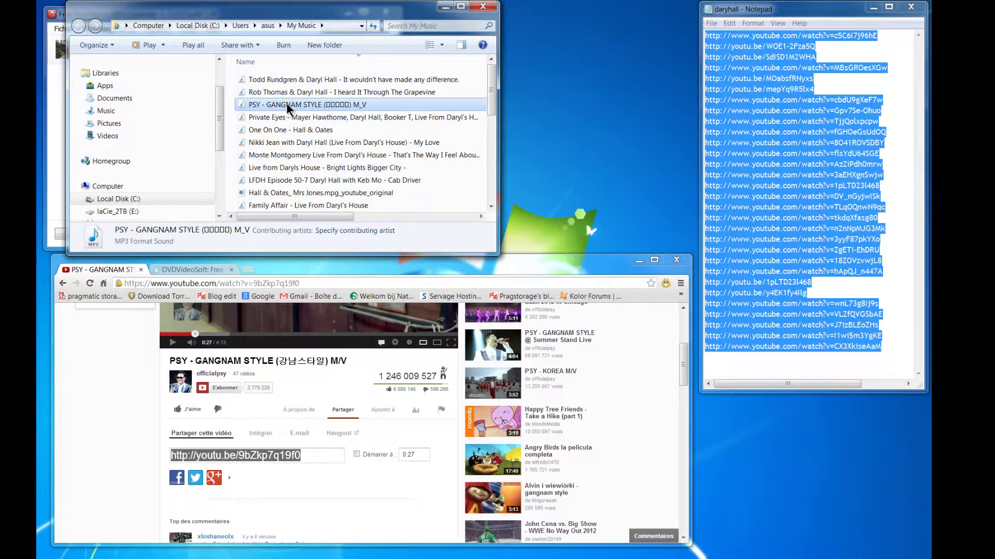
Step: Close the music folder window and remove the finished PSY - GANGNAM STYLE entry from the converter's download list
mouse_move(201, 344)
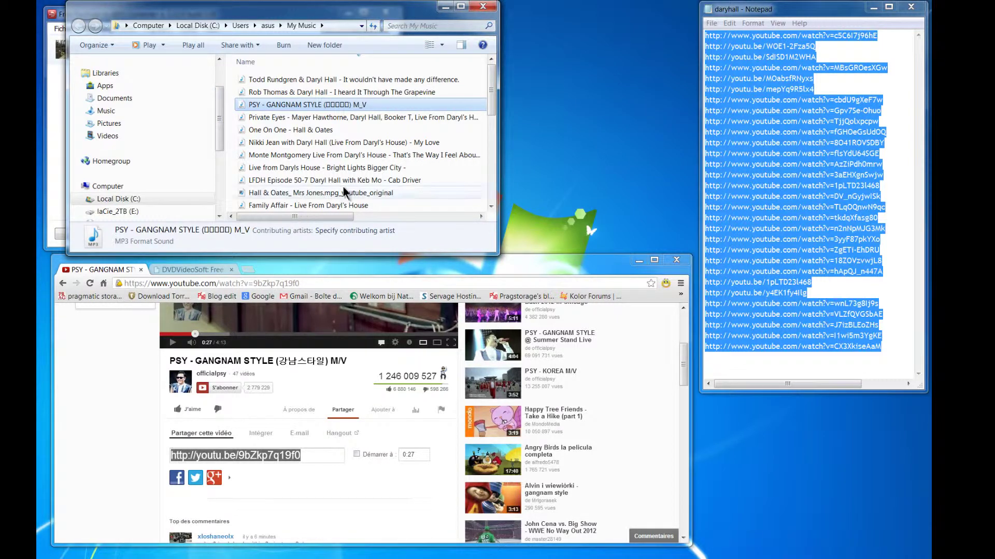
left_click(482, 7)
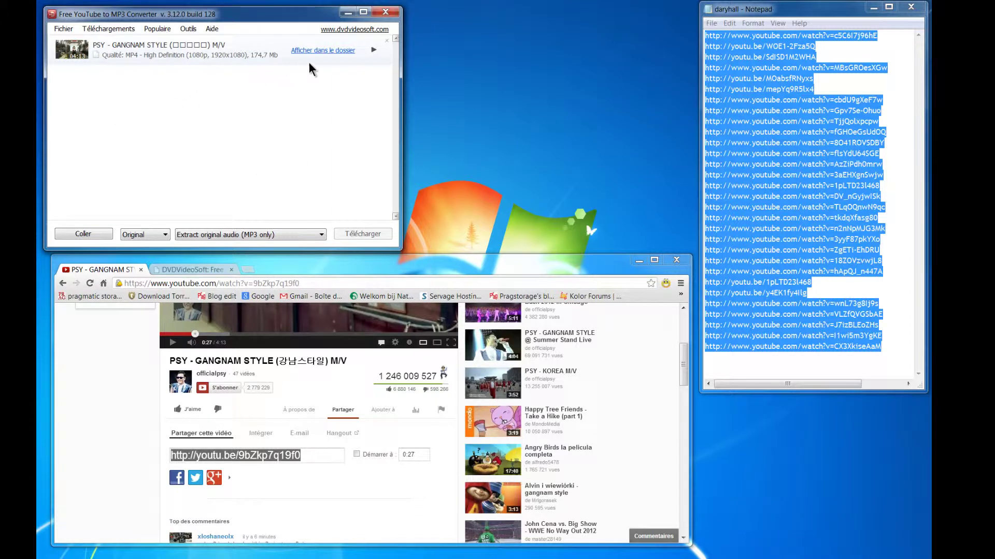
left_click(386, 40)
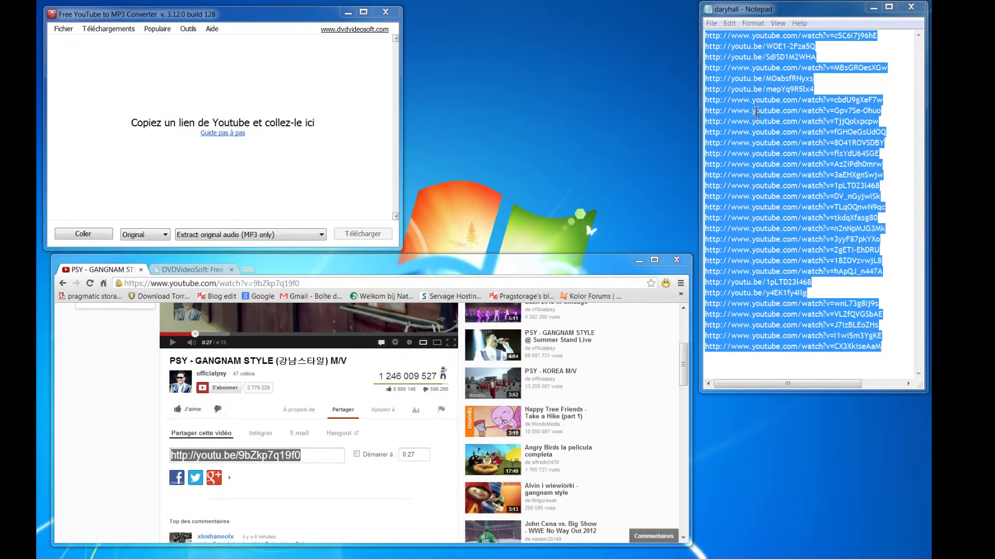
Step: Copy the PSY - GANGNAM STYLE short link from YouTube and add it on its own line at the end of the daryhall link list
left_click(797, 68)
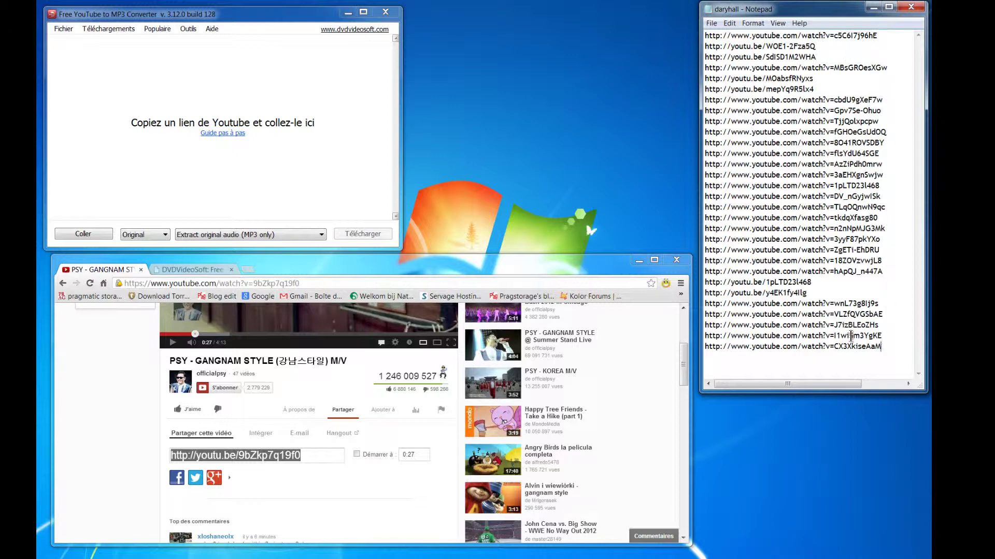
left_click(304, 455)
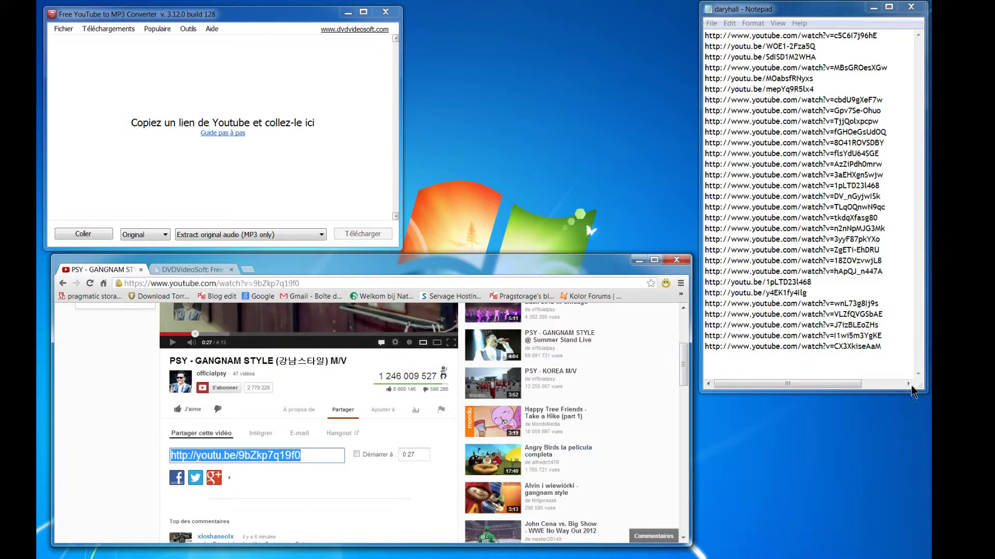
left_click(902, 348)
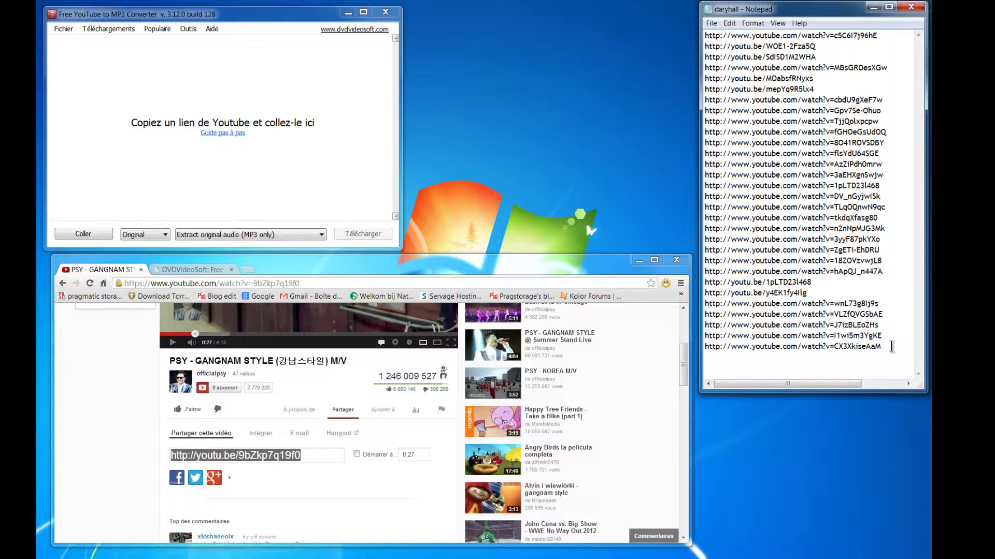
key("Return")
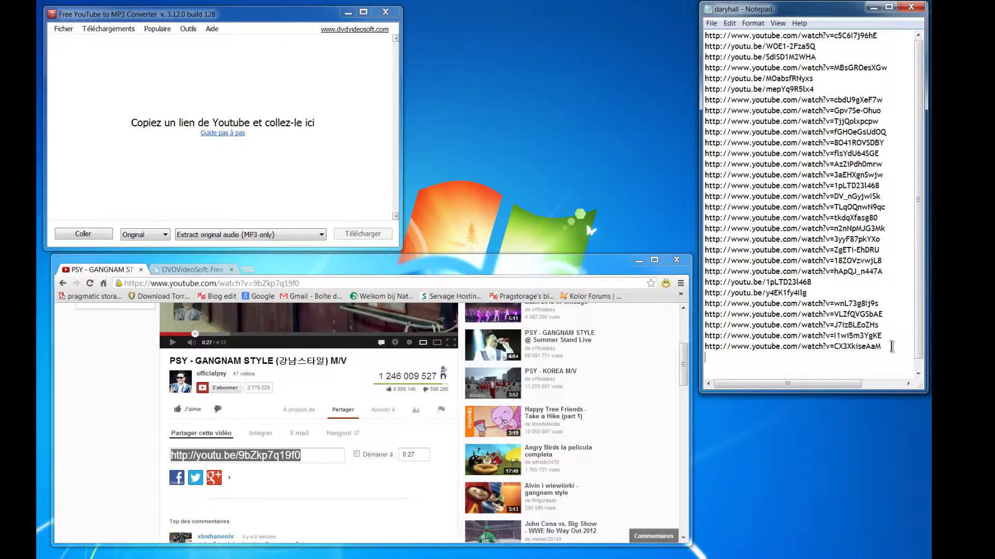
key("ctrl+v")
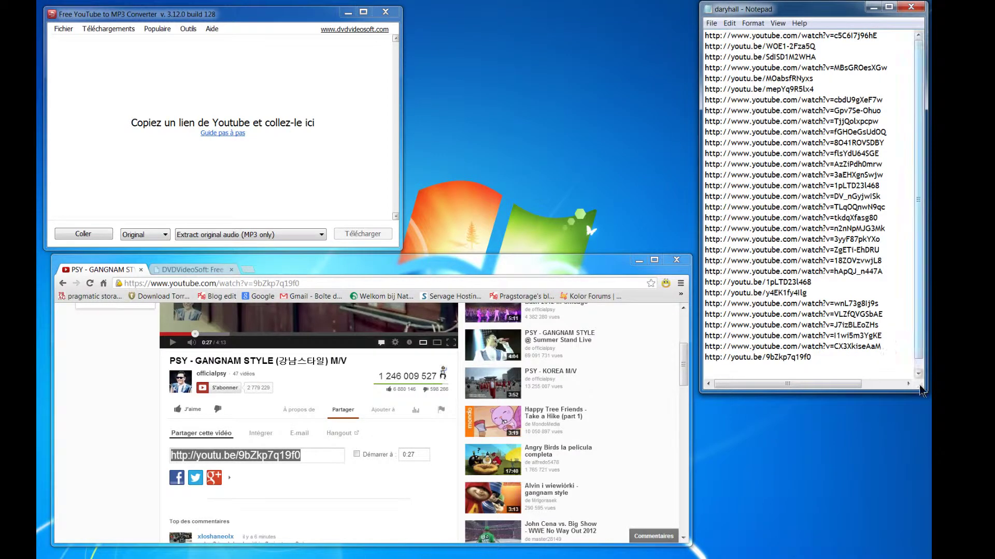
left_click_drag(811, 357, 703, 357)
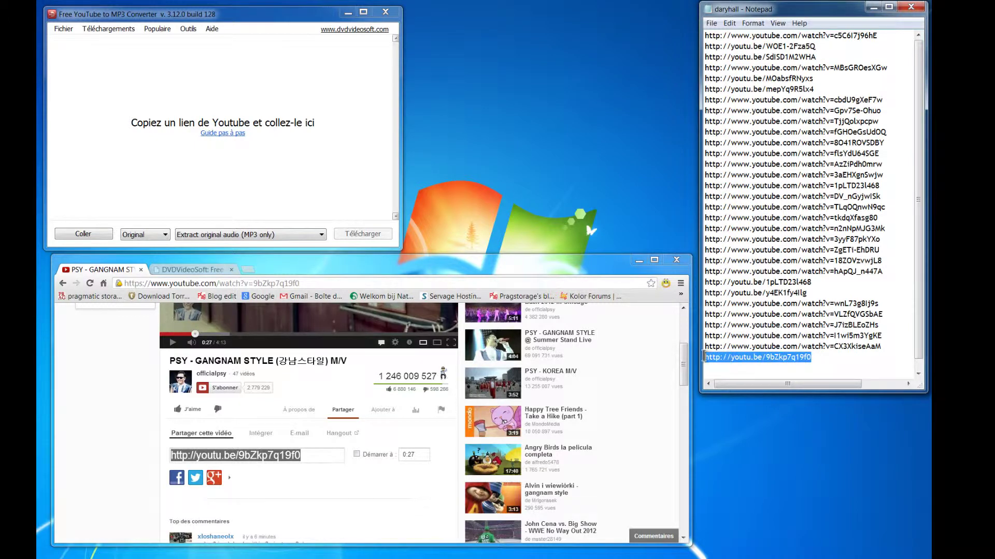
left_click(817, 358)
key("Return")
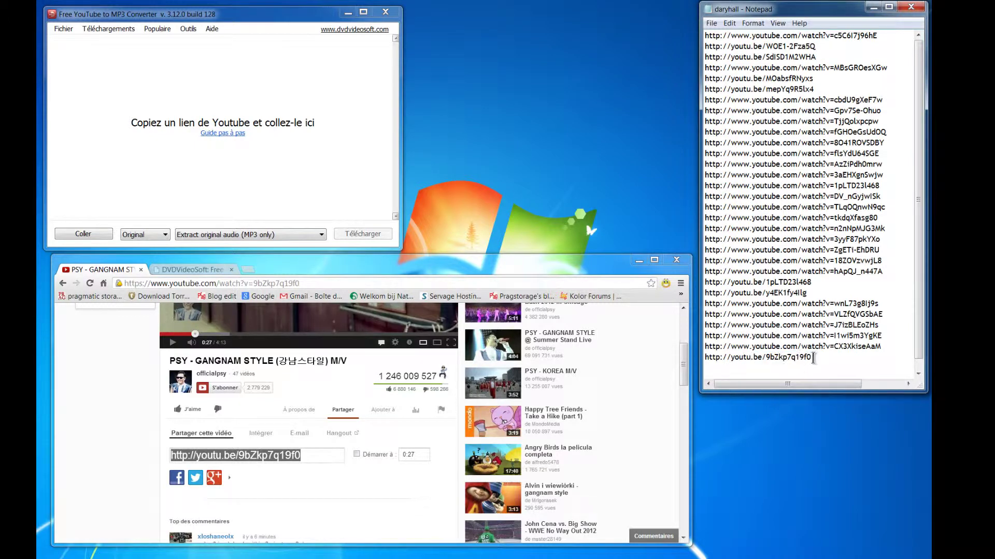
mouse_move(812, 358)
left_mouse_down()
mouse_move(793, 358)
mouse_move(736, 181)
mouse_move(751, 164)
mouse_move(718, 162)
mouse_move(717, 37)
mouse_move(722, 127)
mouse_move(767, 277)
mouse_move(812, 357)
left_mouse_up()
Step: Copy all the video links in the daryhall text file and paste them into Free YouTube to MP3 Converter
key("ctrl+a")
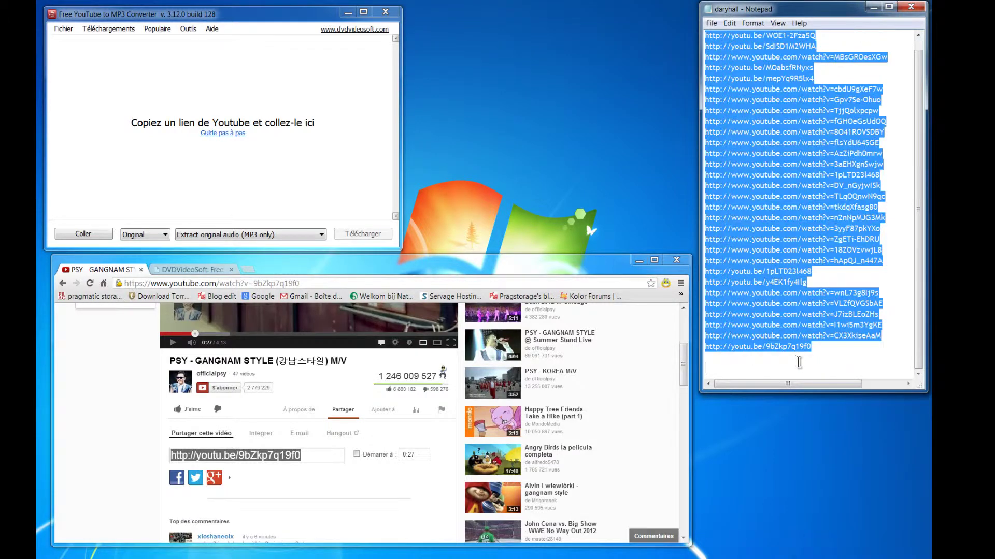
right_click(773, 173)
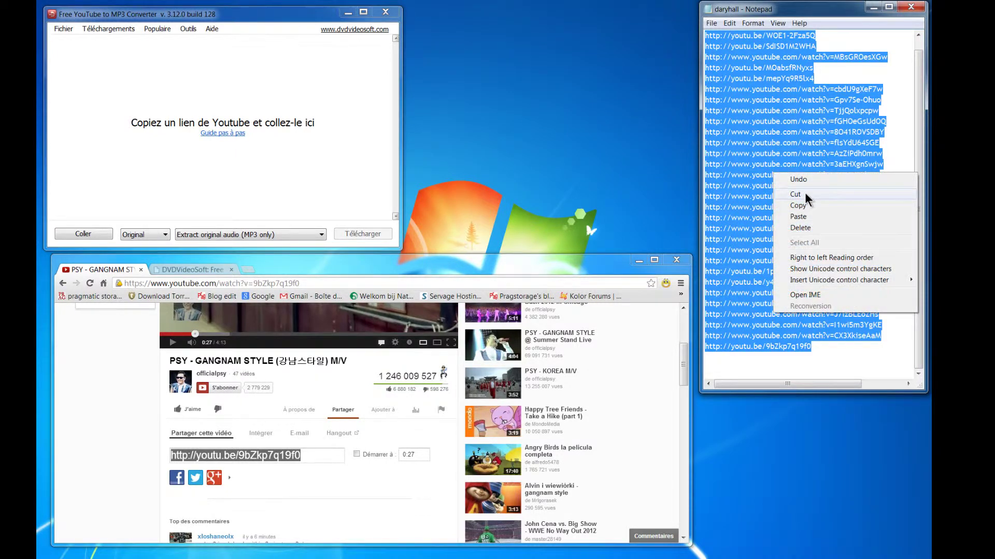
left_click(729, 23)
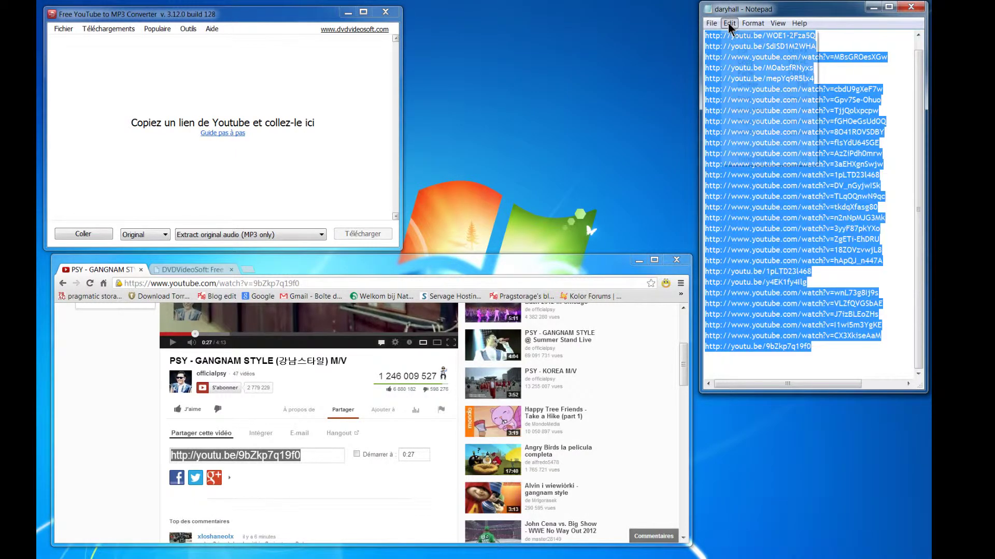
left_click(747, 63)
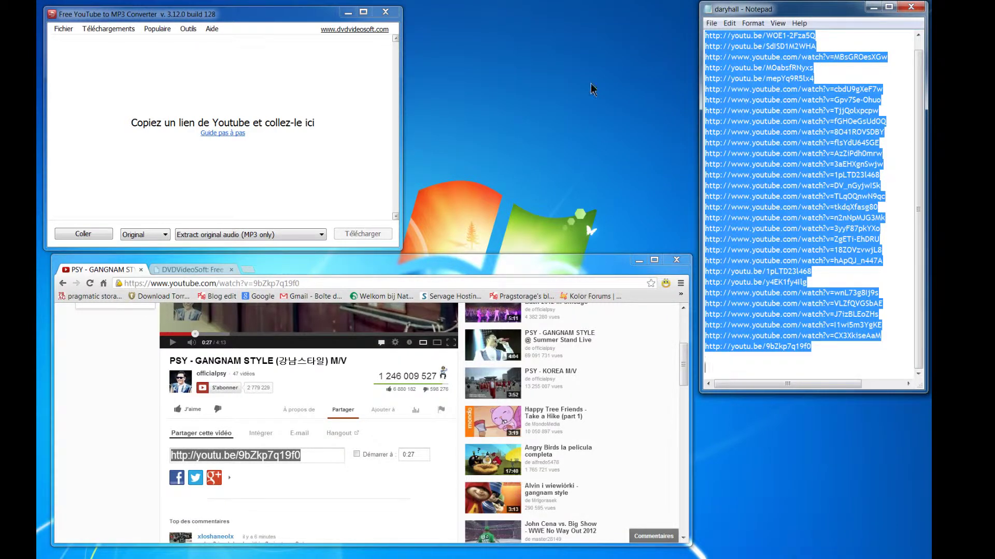
left_click(206, 151)
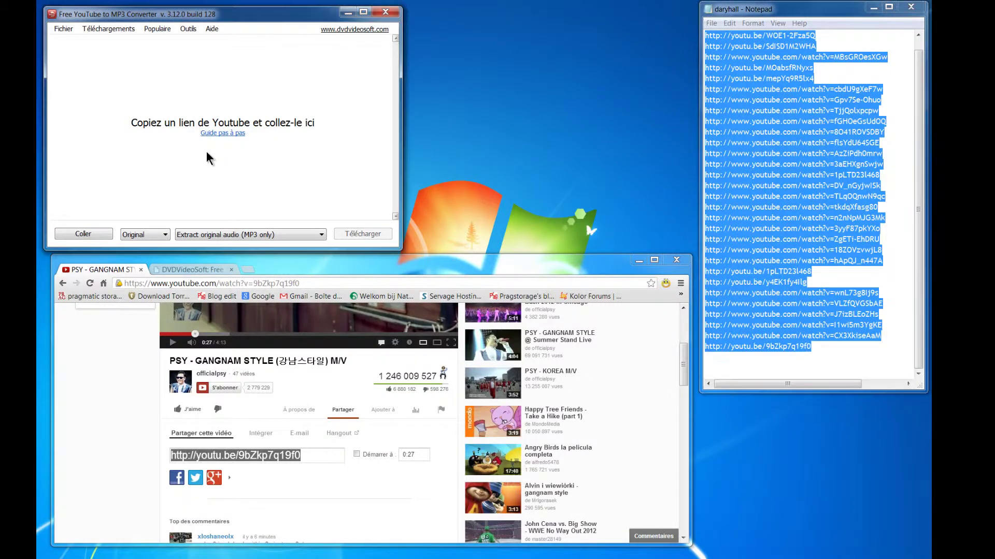
right_click(131, 89)
left_click(156, 94)
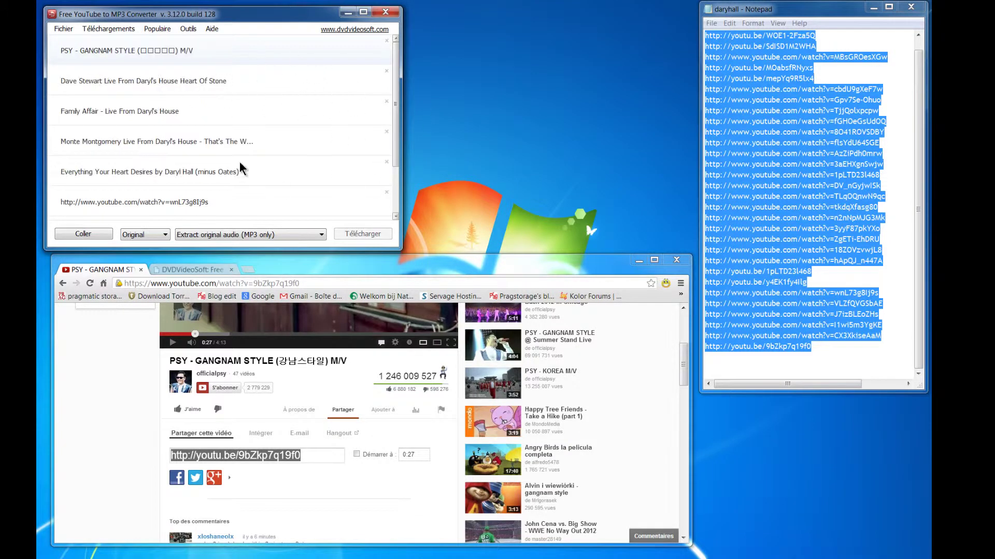
Step: Enlarge the converter window to show the full video list, try to download all entries and decline opening the log folder
left_click_drag(308, 250, 308, 537)
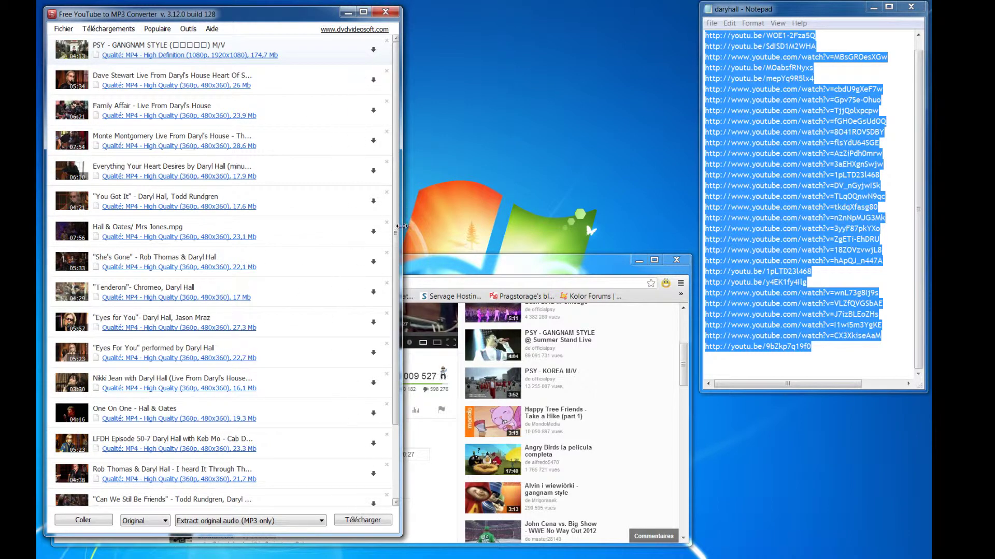
left_click_drag(394, 283, 394, 434)
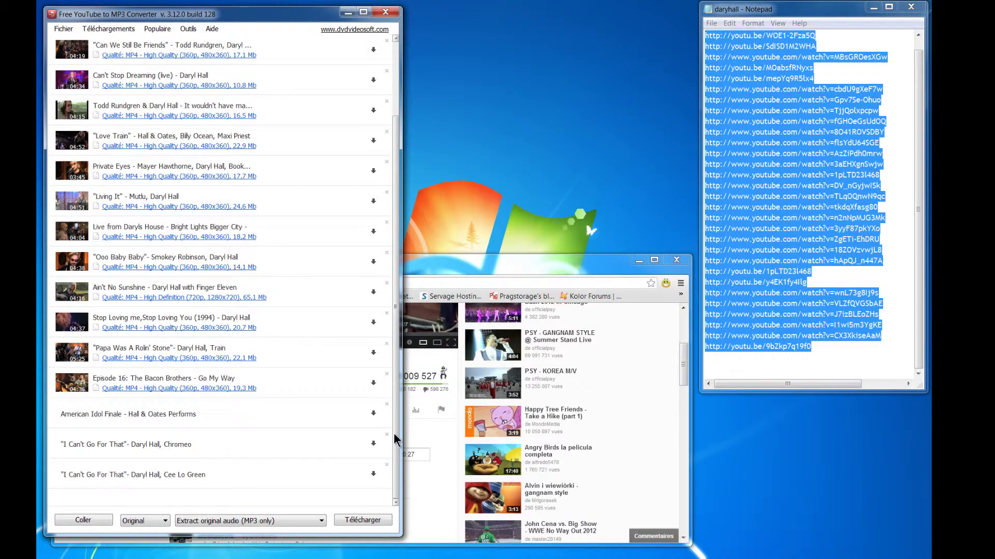
left_click(357, 521)
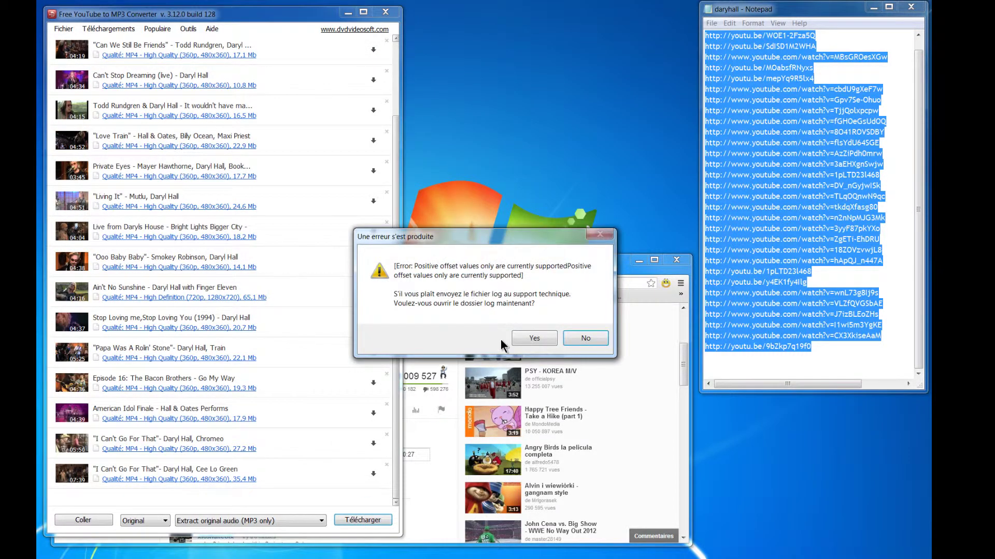
left_click(585, 338)
Step: Relaunch Free YouTube to MP3 Converter from its desktop shortcut and move its window away from the Notepad window
left_click(289, 182)
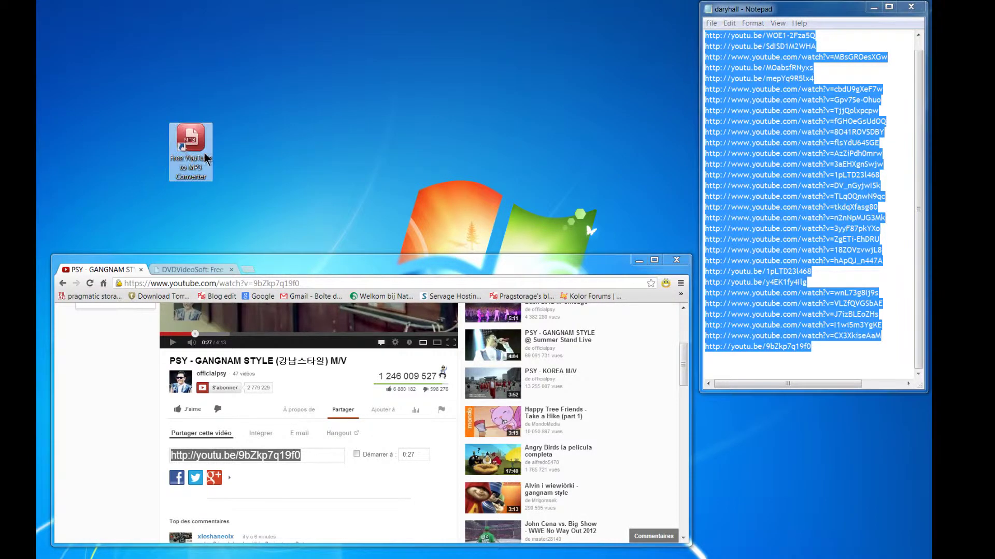
double_click(193, 150)
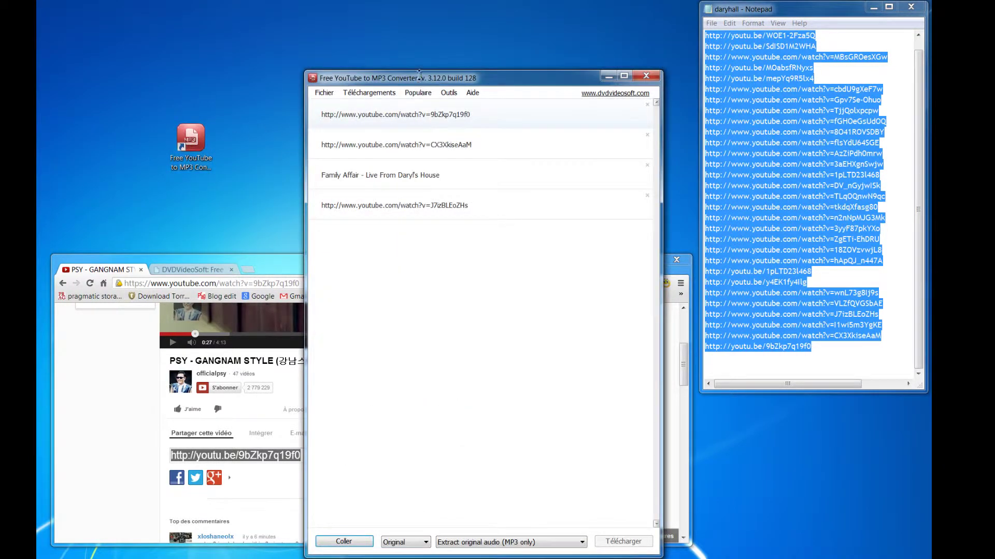
left_click_drag(421, 82, 163, 12)
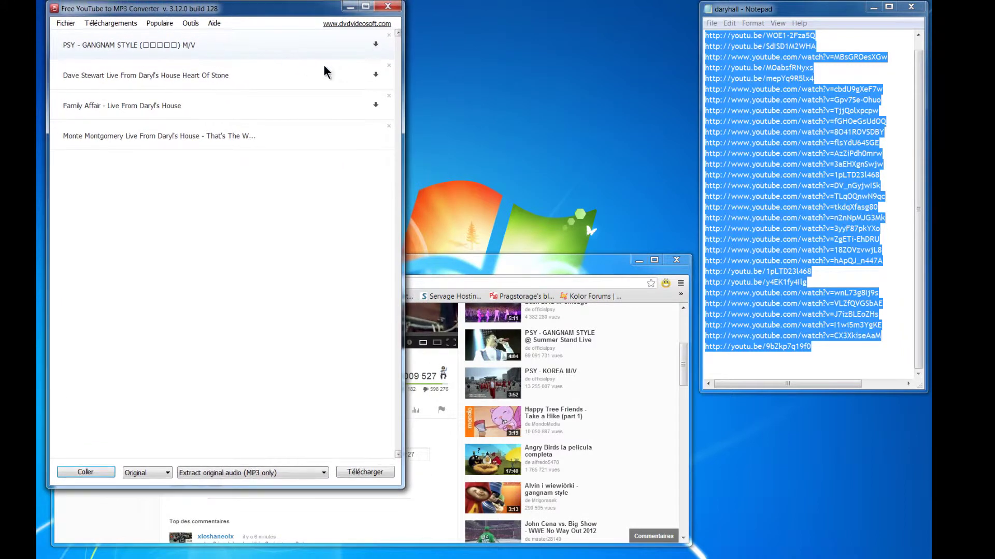
Step: Download the Dave Stewart, Family Affair and Monte Montgomery entries one by one, look at the download management commands and close the converter
left_click(377, 75)
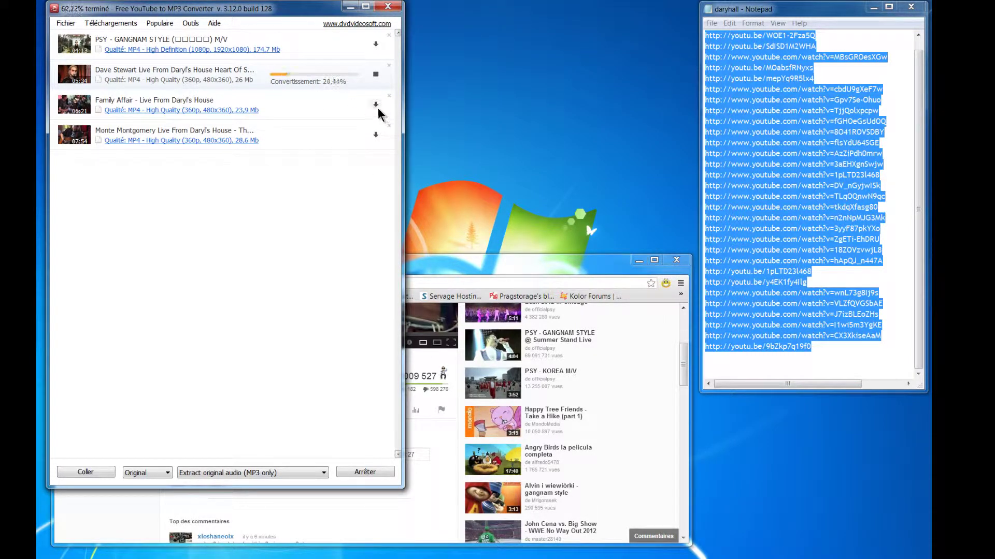
left_click(377, 106)
left_click(375, 135)
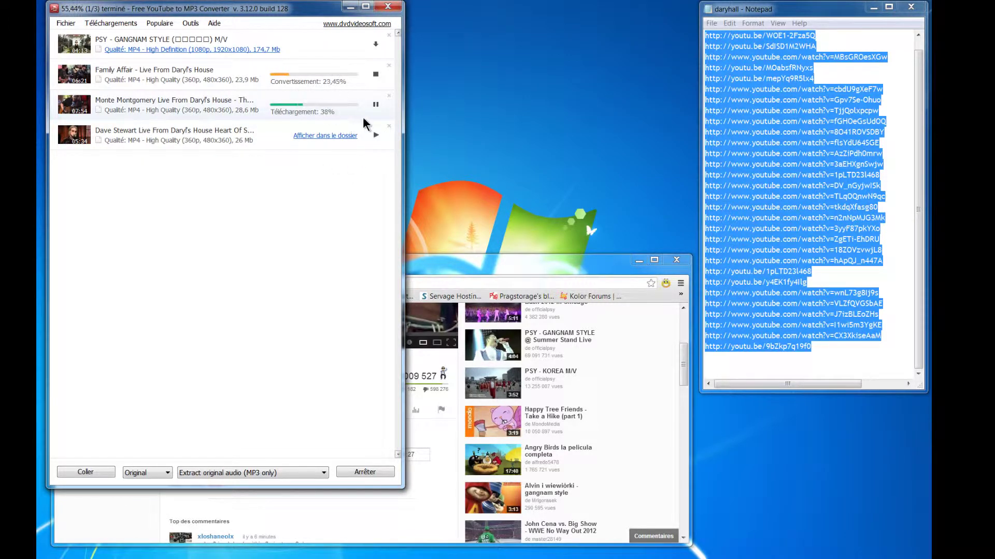
left_click(105, 25)
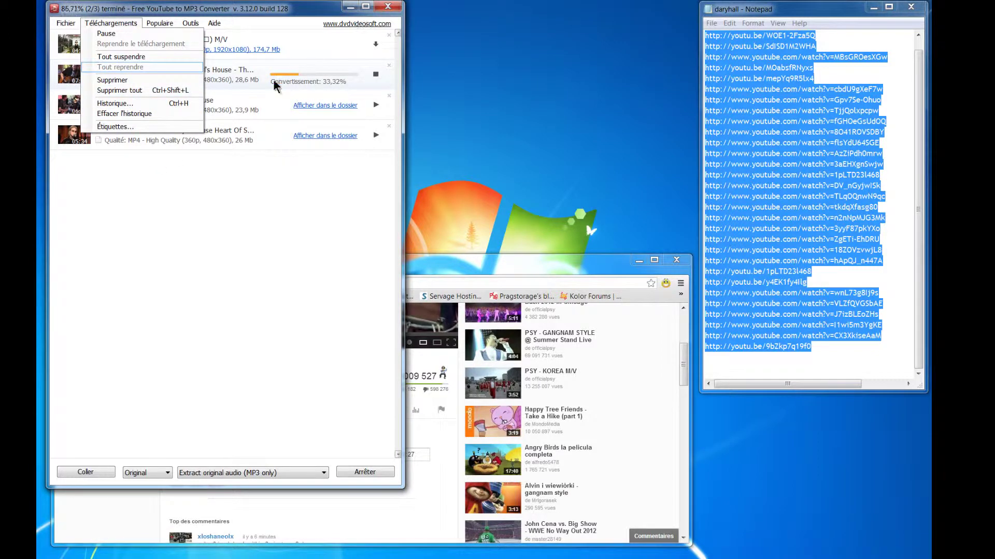
left_click(325, 182)
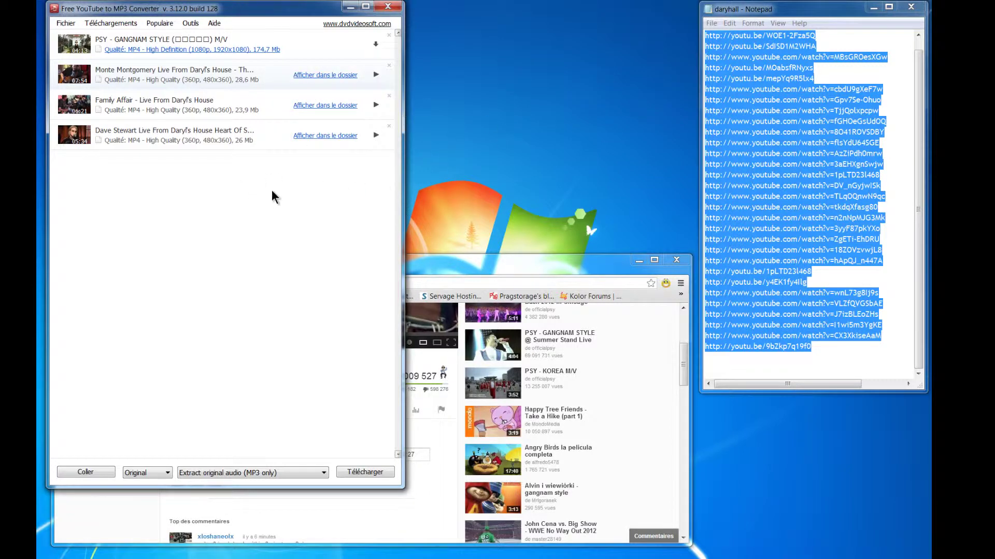
left_click(388, 6)
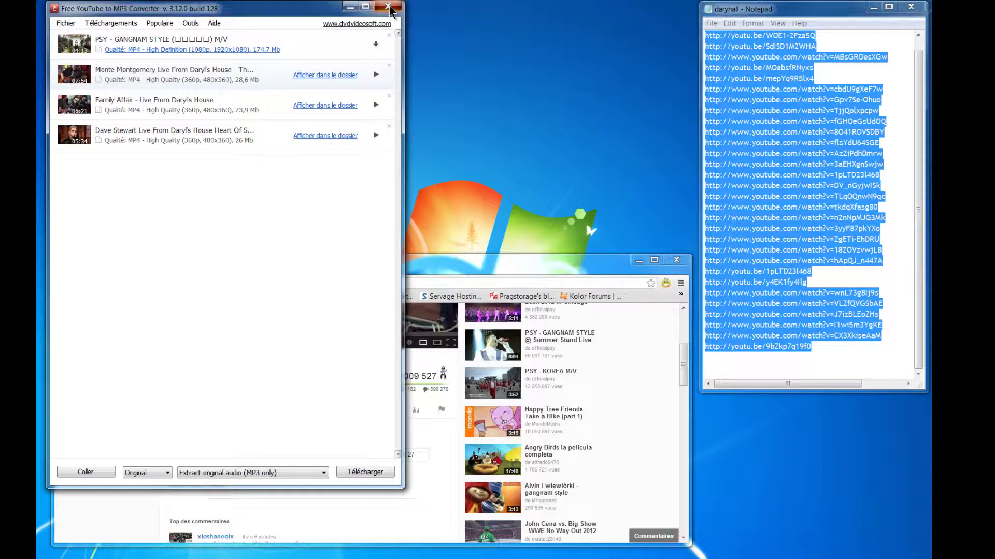